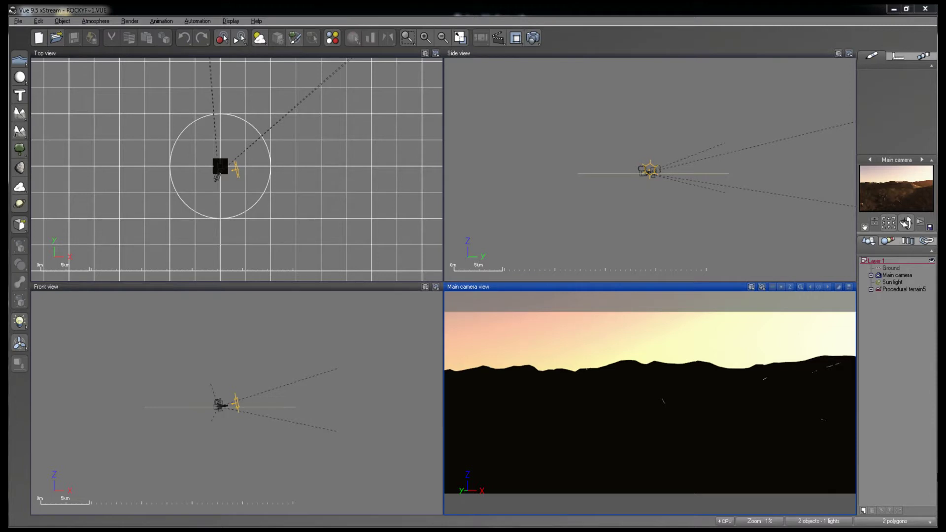
Select Procedural terrain5 in the World Browser, dismissing a stray context menu.
left_click(891, 291)
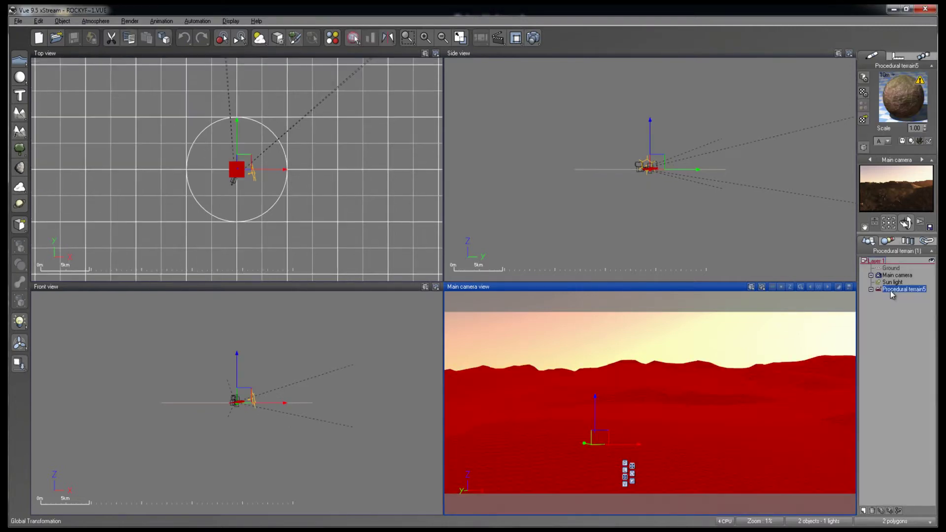
right_click(891, 292)
left_click(878, 318)
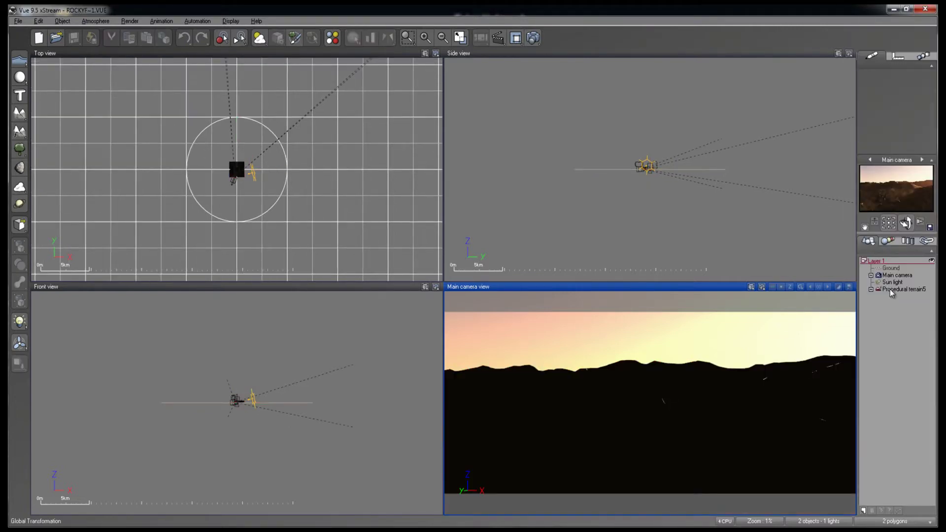
left_click(892, 290)
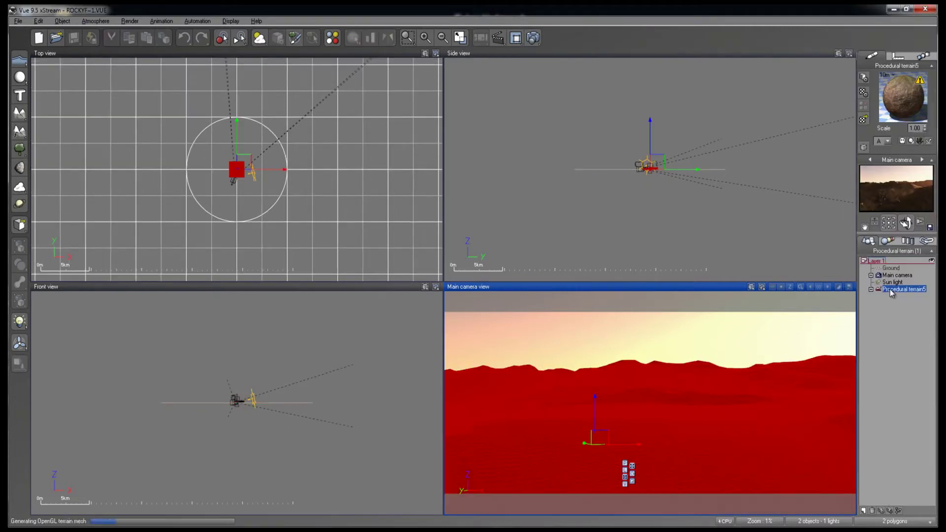
Open Procedural terrain5 in the Terrain Editor and bring up its altitude function graph.
double_click(261, 131)
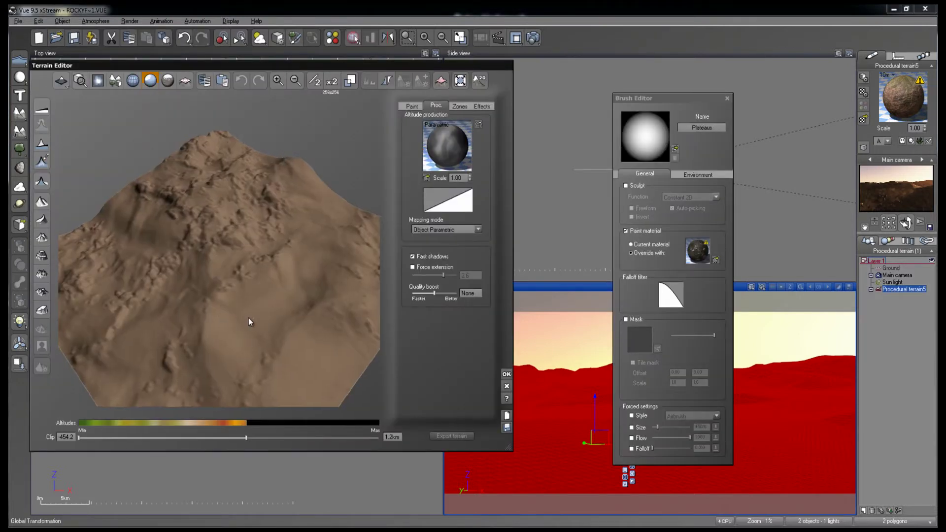
right_click_drag(248, 318, 138, 279)
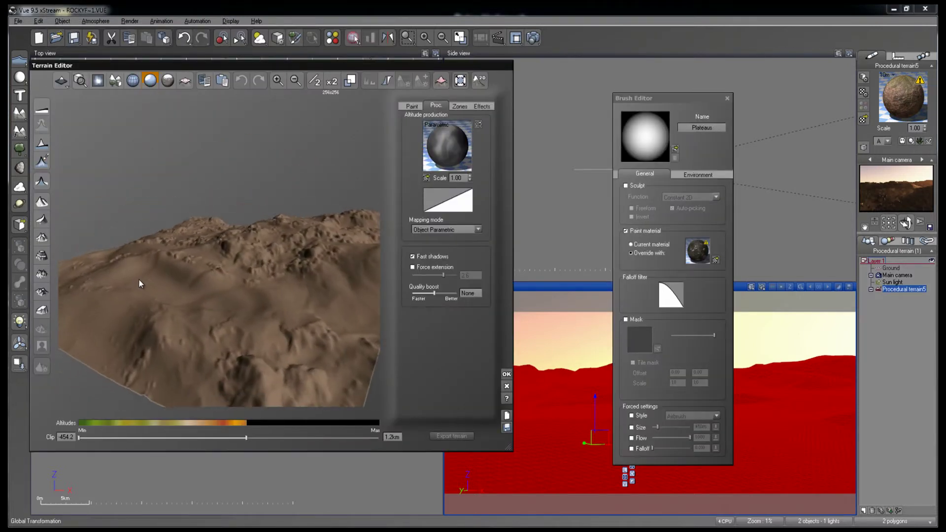
left_click(442, 127)
left_click(468, 132)
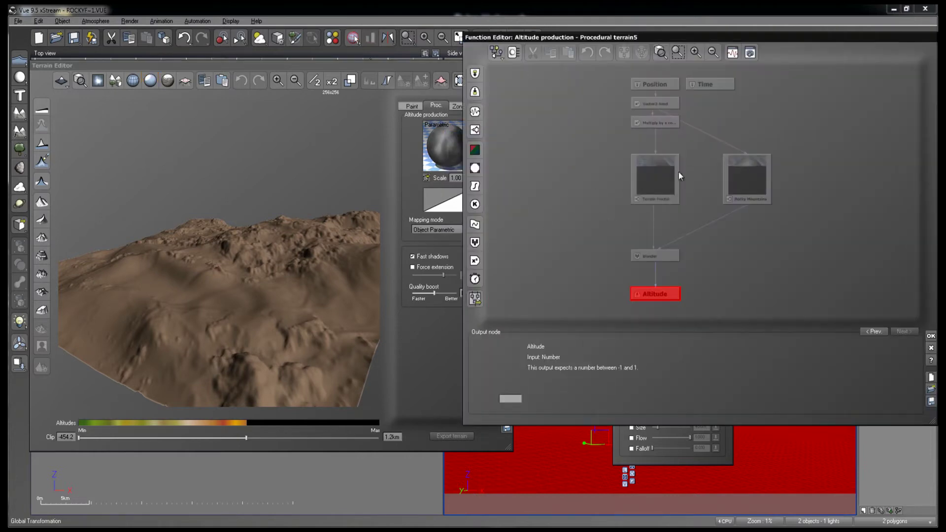
Inspect the Terrain Fractal and Multiply by a constant node settings while orbiting the preview.
left_click(671, 183)
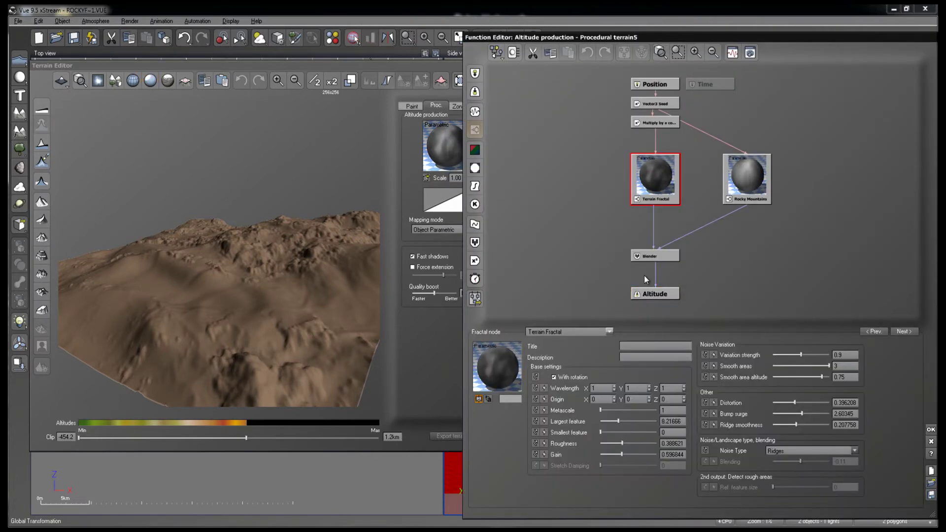
left_click_drag(660, 42, 628, 47)
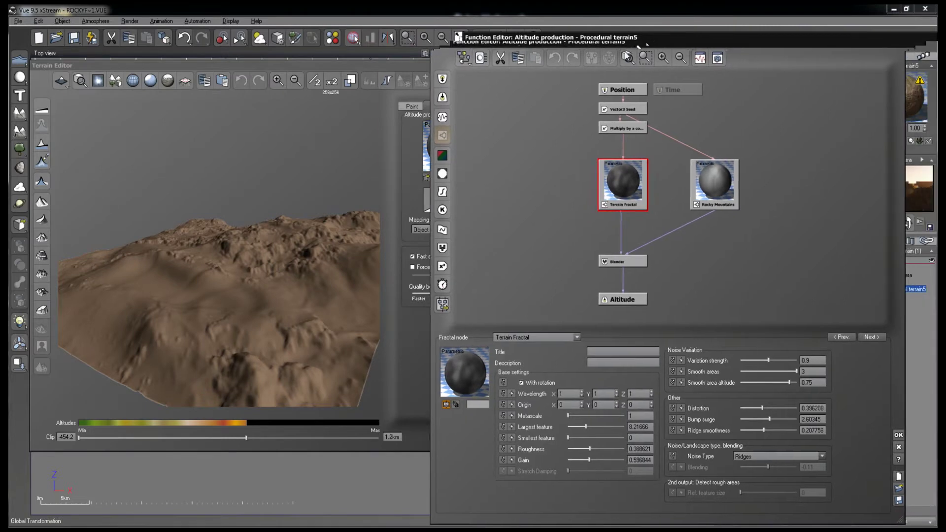
left_click(626, 129)
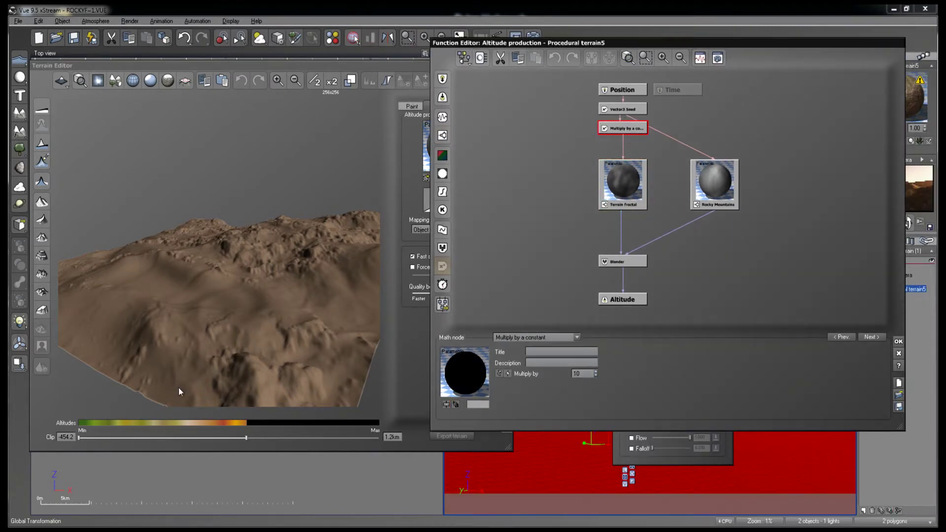
left_click(621, 187)
left_click(183, 295)
left_click_drag(182, 294, 311, 295)
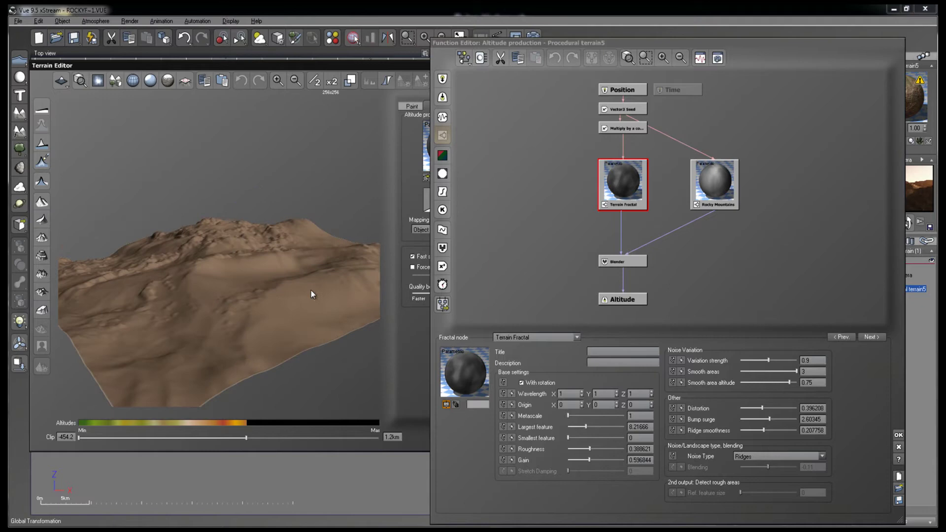
left_click_drag(230, 294, 308, 348)
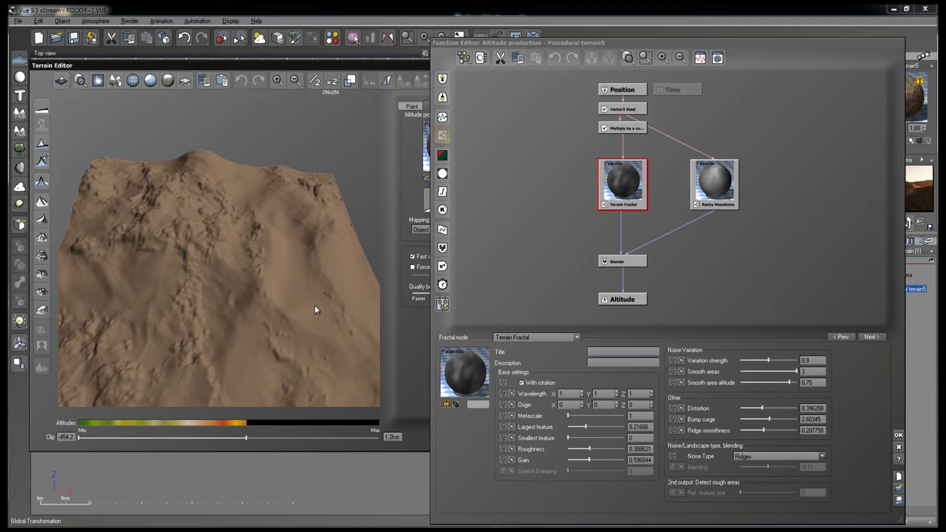
Show the Blender and Rocky Mountains node settings and orbit around the blended terrain preview.
left_click(618, 264)
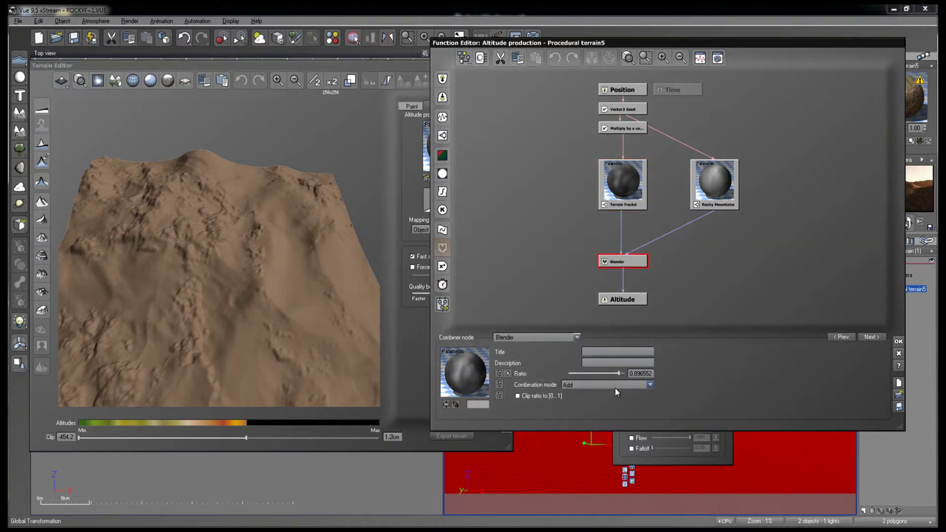
left_click(717, 176)
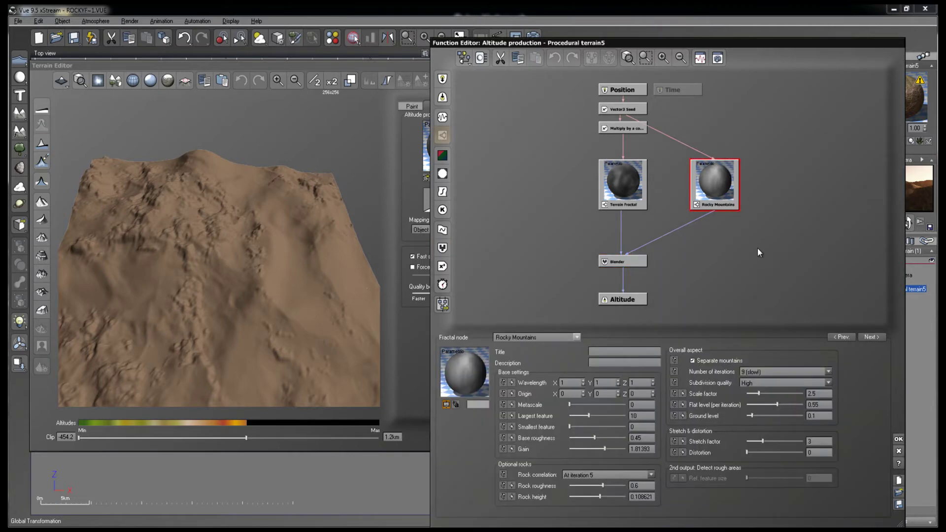
left_click_drag(268, 299, 224, 297)
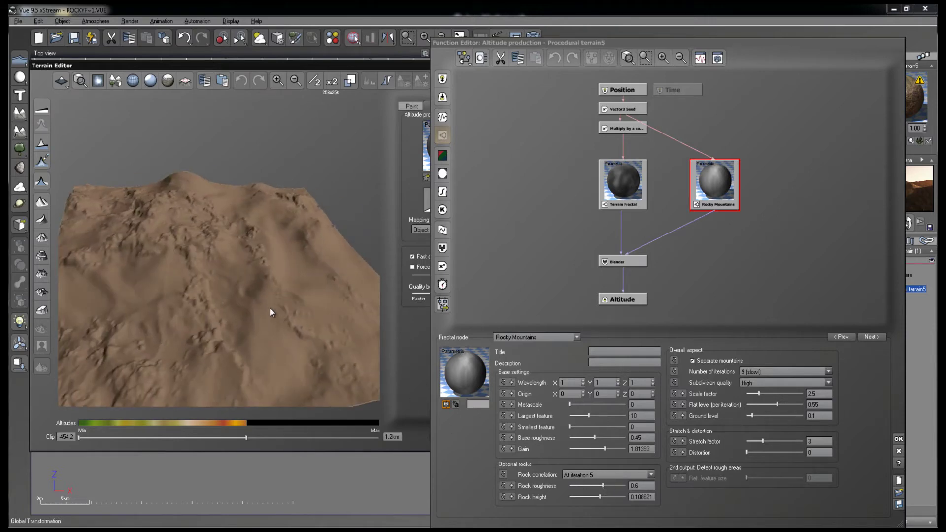
mouse_move(229, 305)
left_mouse_down()
mouse_move(273, 315)
mouse_move(252, 328)
mouse_move(182, 320)
mouse_move(259, 304)
mouse_move(229, 319)
left_mouse_up()
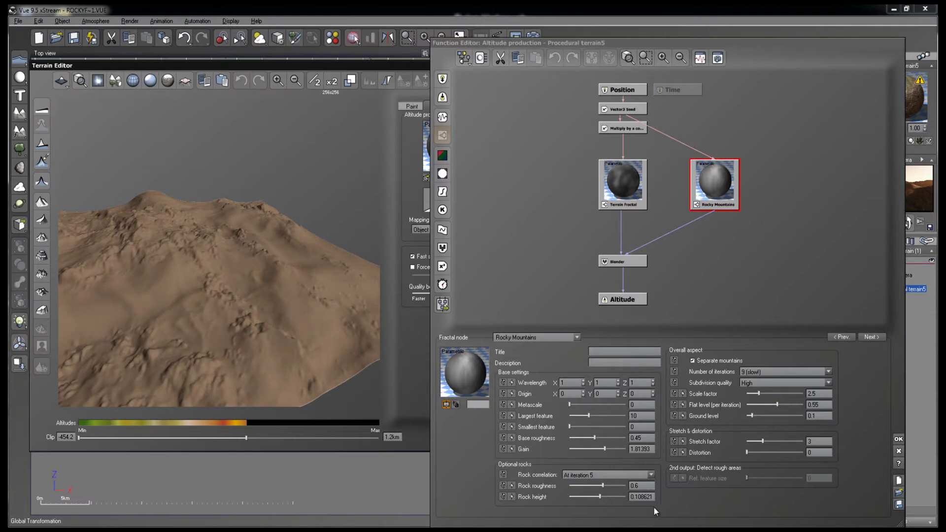
left_click_drag(186, 357, 227, 339)
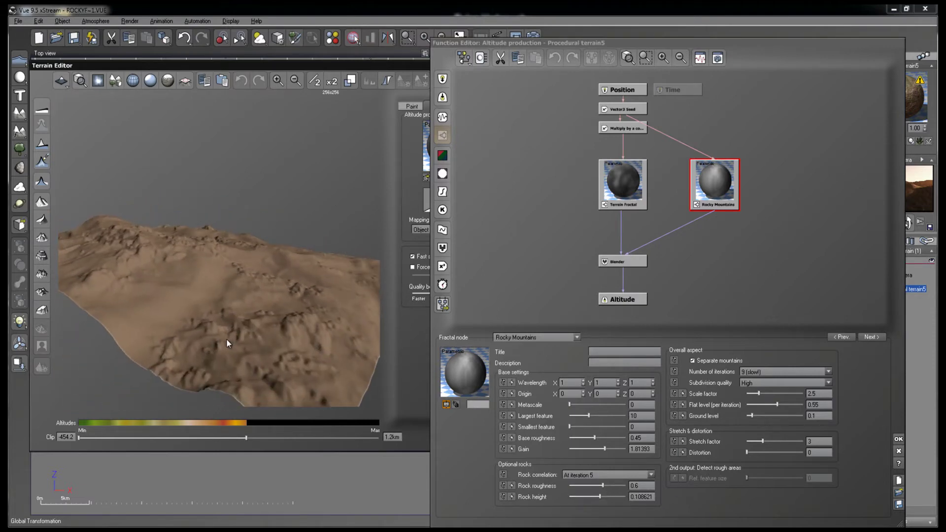
left_click_drag(282, 357, 164, 248)
left_click_drag(213, 317, 214, 258)
left_click_drag(240, 306, 294, 309)
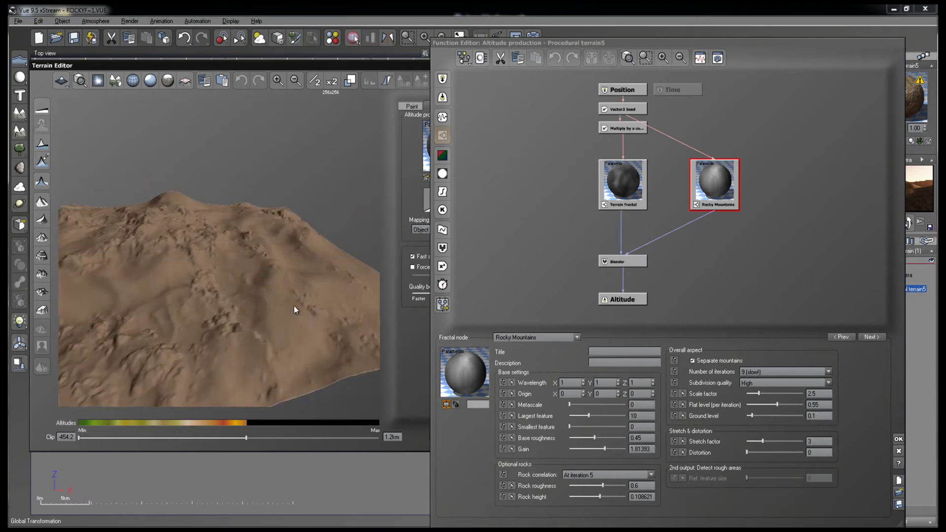
View the Blender's Add mode at ratio 0.896552 and orbit to a close view of the rocky peak.
left_click(640, 264)
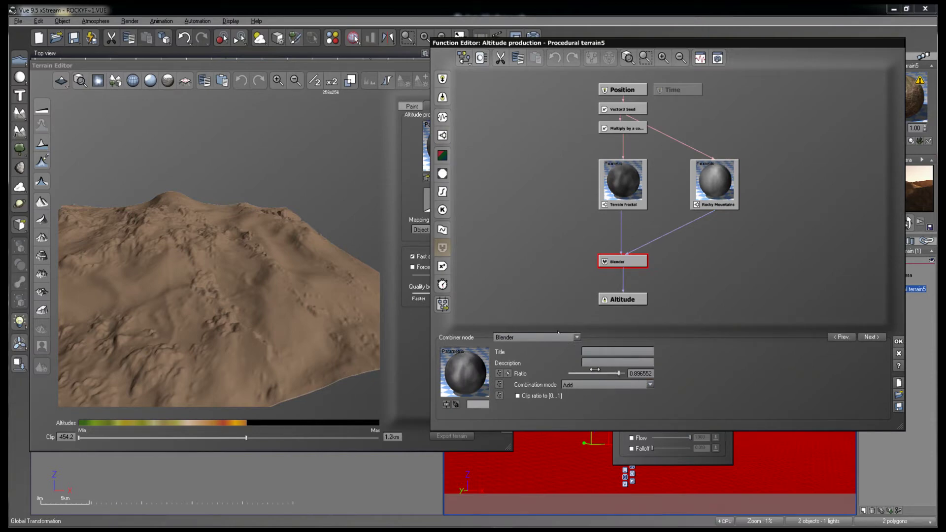
left_click_drag(236, 315, 192, 256)
left_click_drag(268, 316, 182, 300)
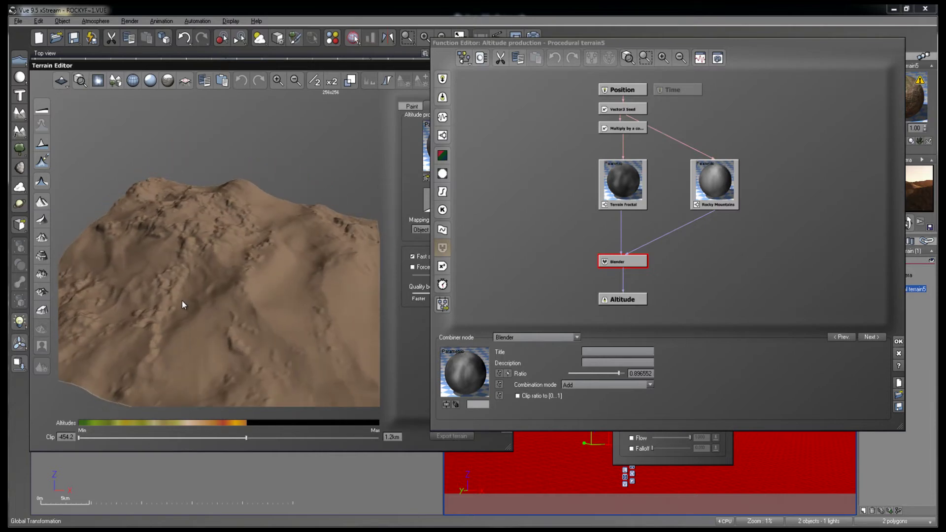
Display the Rocky Mountains parameters (Separate mountains, 9 iterations, scale factor 2.5) and orbit the terrain from all sides.
left_click(726, 195)
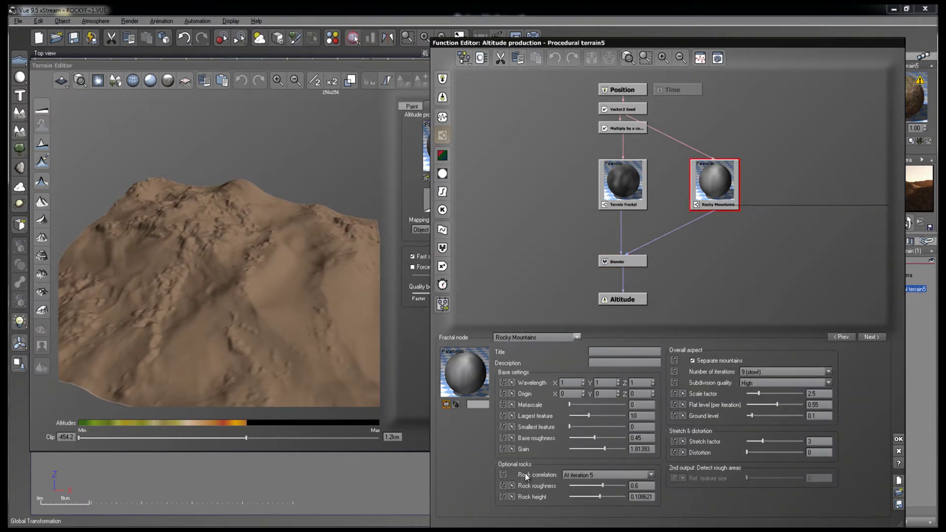
left_click_drag(158, 301, 220, 241)
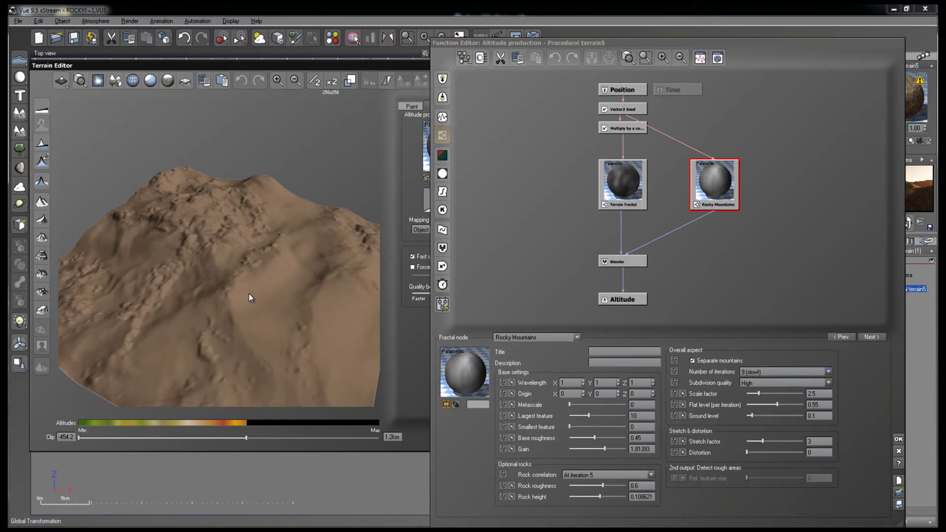
left_click_drag(248, 296, 294, 311)
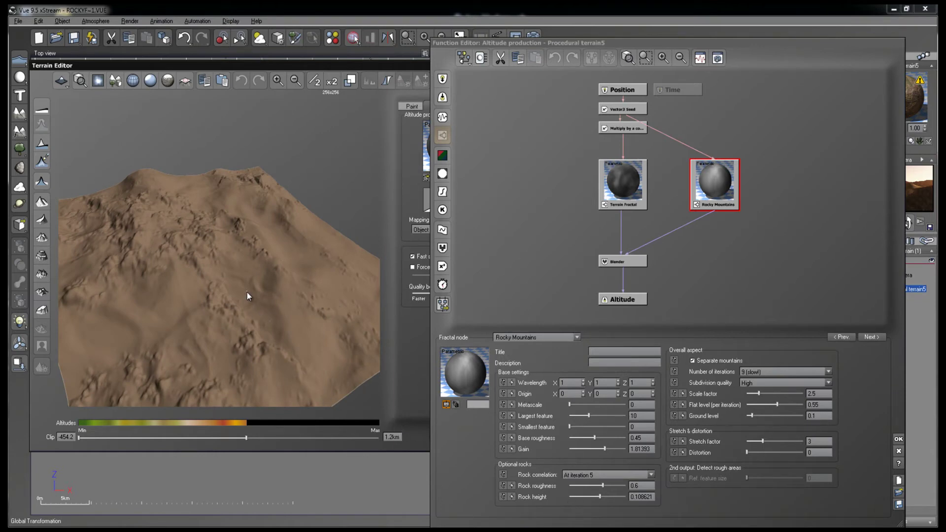
left_click_drag(247, 292, 209, 312)
left_click_drag(176, 238, 190, 270)
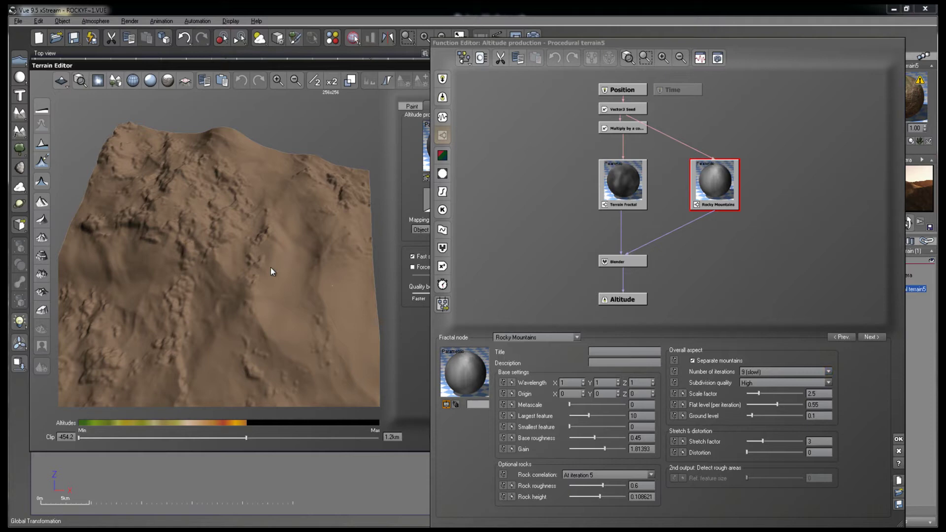
left_click_drag(270, 267, 218, 287)
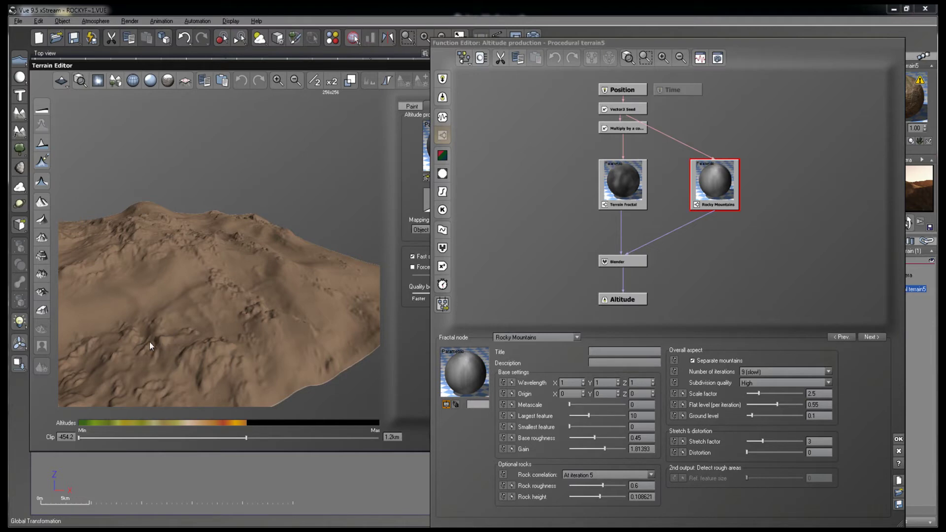
left_click_drag(149, 342, 207, 328)
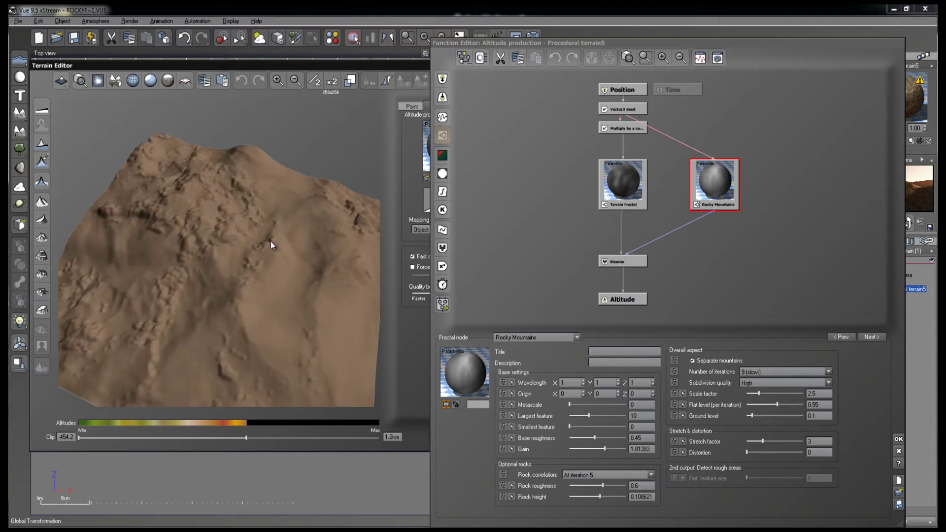
left_click_drag(190, 294, 233, 285)
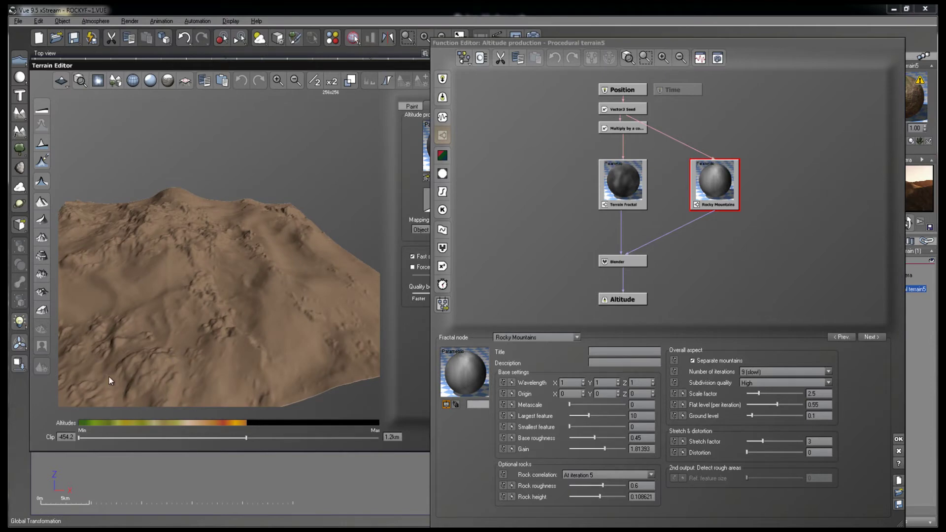
left_click_drag(231, 316, 317, 277)
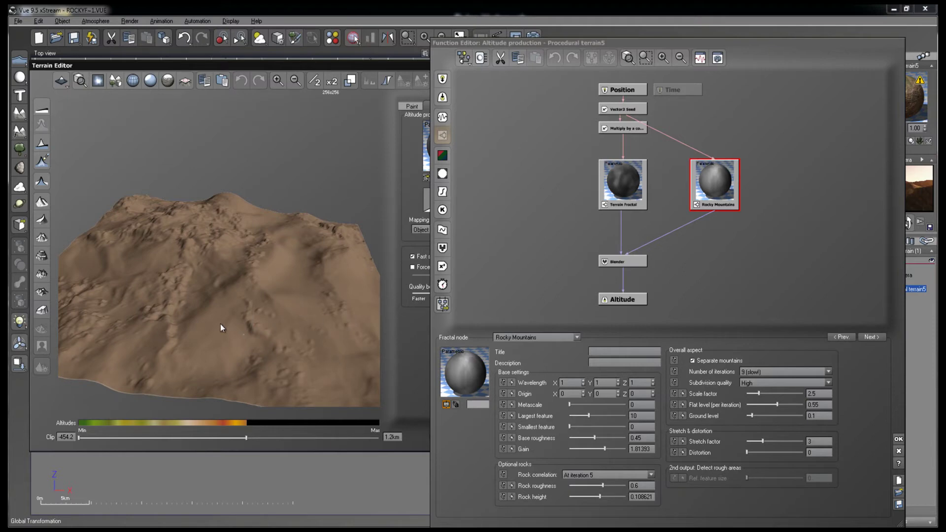
left_click_drag(221, 324, 154, 294)
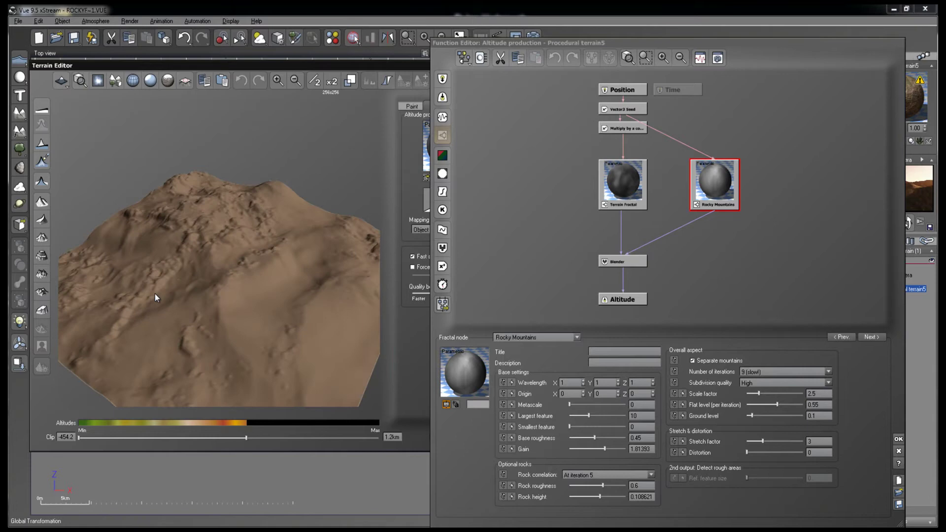
left_click_drag(284, 241, 266, 273)
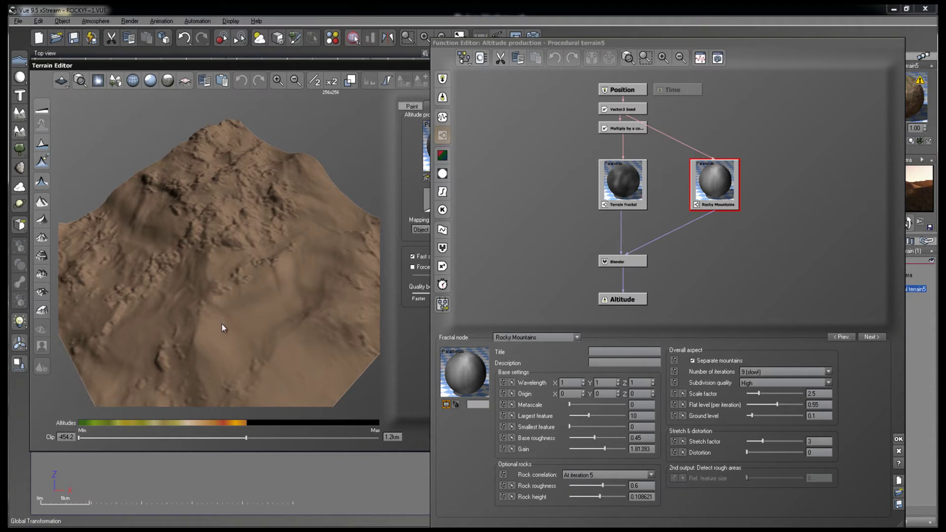
left_click_drag(222, 323, 116, 336)
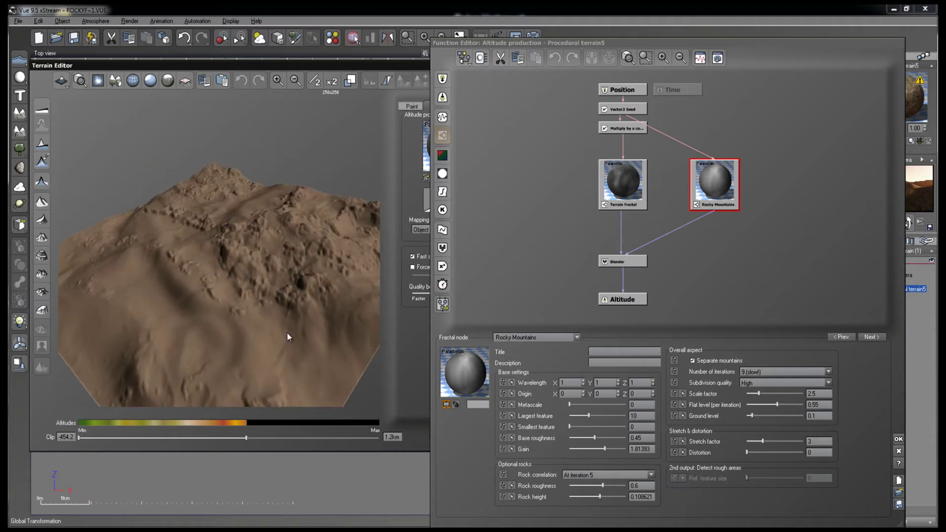
left_click_drag(235, 326, 207, 334)
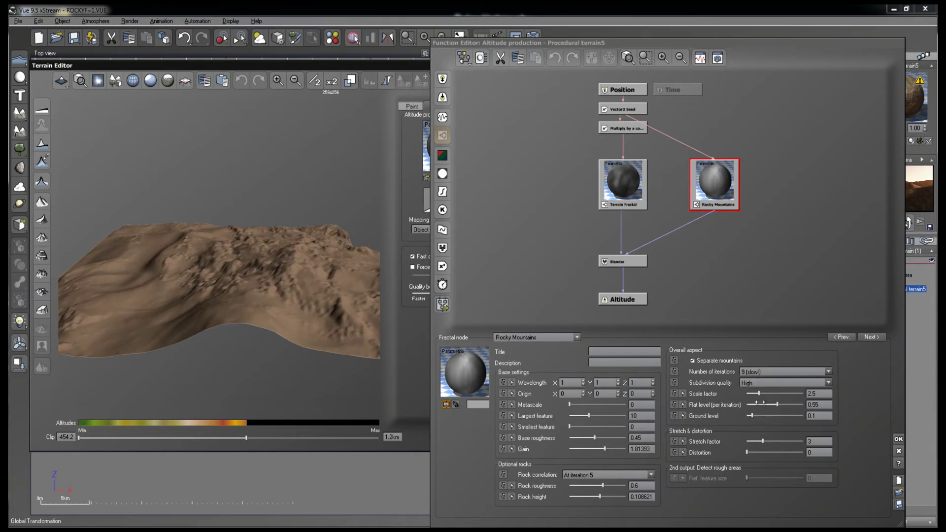
left_click_drag(119, 268, 185, 297)
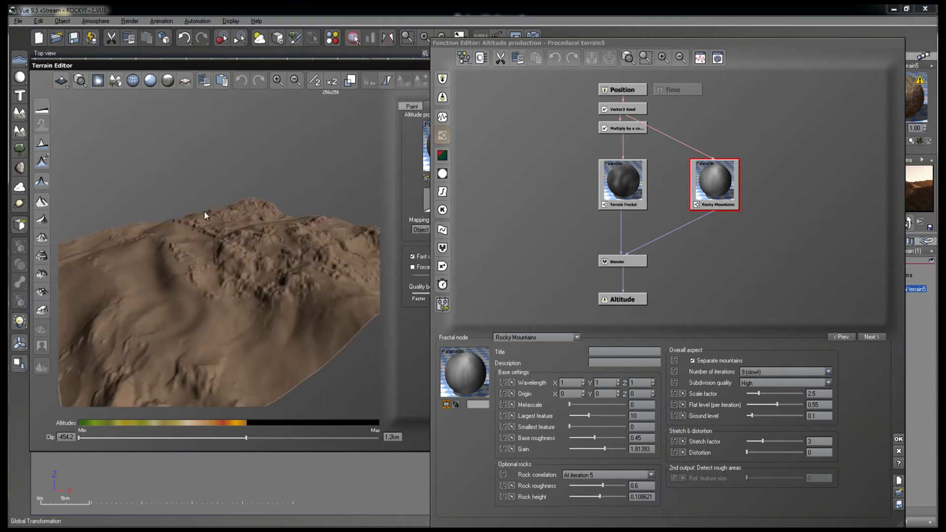
left_click_drag(204, 212, 140, 256)
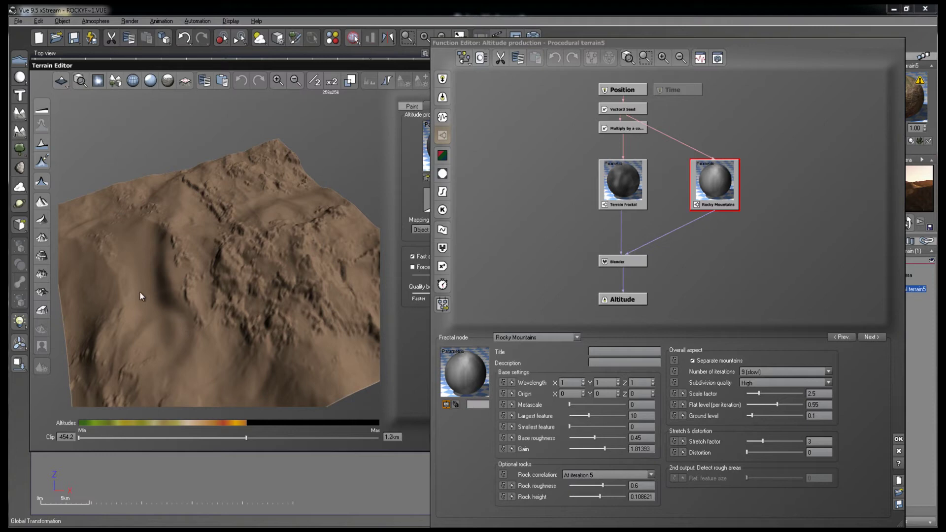
mouse_move(197, 272)
left_mouse_down()
mouse_move(188, 303)
mouse_move(205, 285)
mouse_move(308, 246)
mouse_move(174, 303)
mouse_move(240, 282)
mouse_move(200, 282)
left_mouse_up()
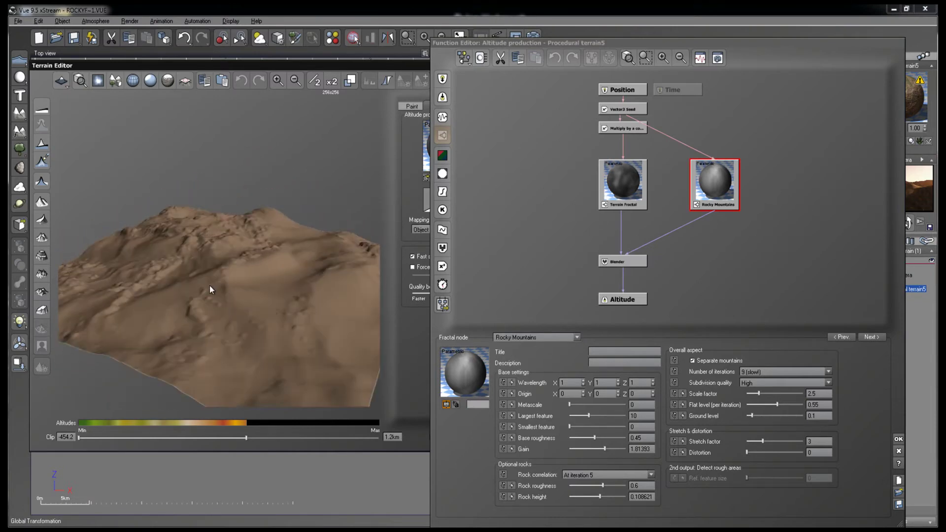
left_click_drag(208, 285, 212, 317)
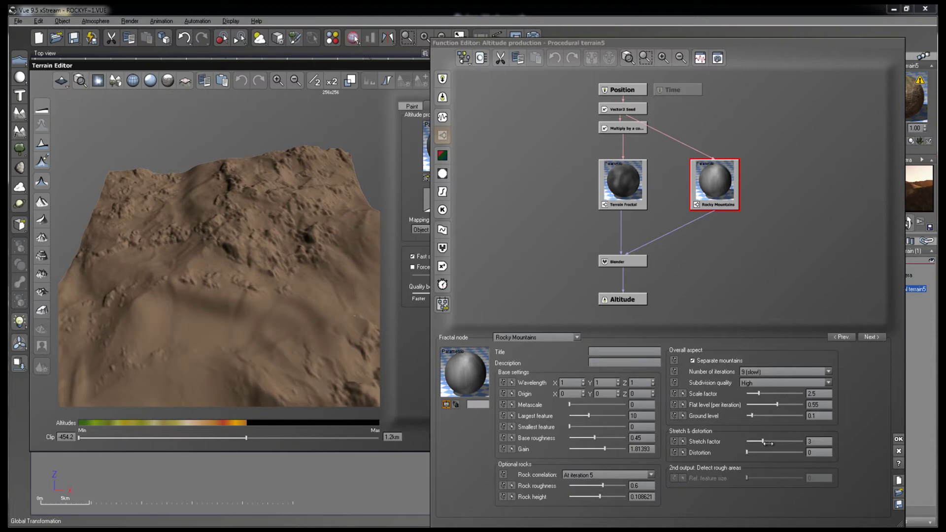
left_click_drag(229, 285, 144, 281)
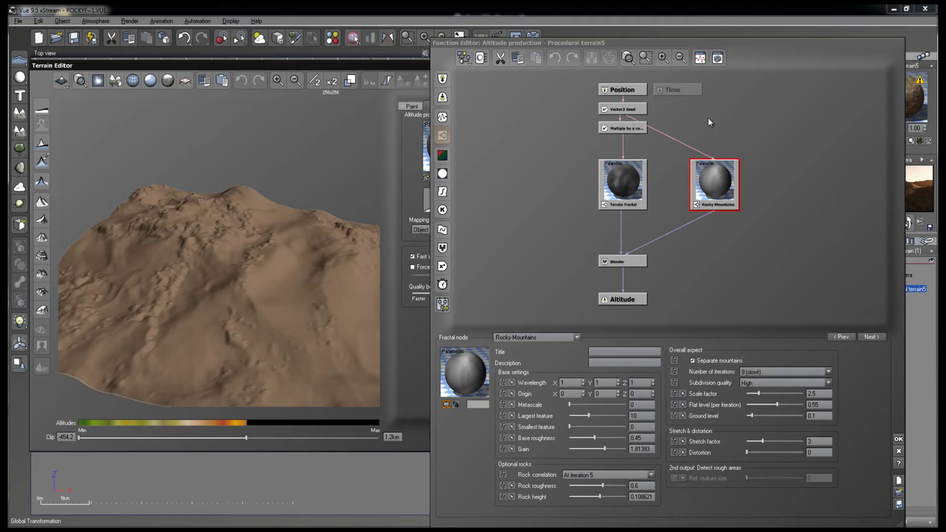
Show the Terrain Fractal parameters (Ridges noise, roughness 0.388621, gain 0.596644) and orbit the preview.
left_click(622, 129)
left_click(612, 131)
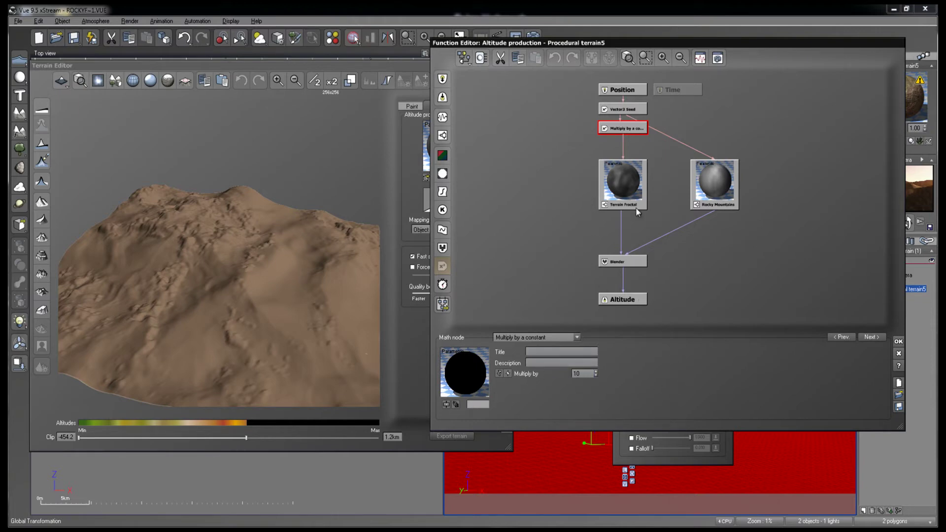
left_click(621, 193)
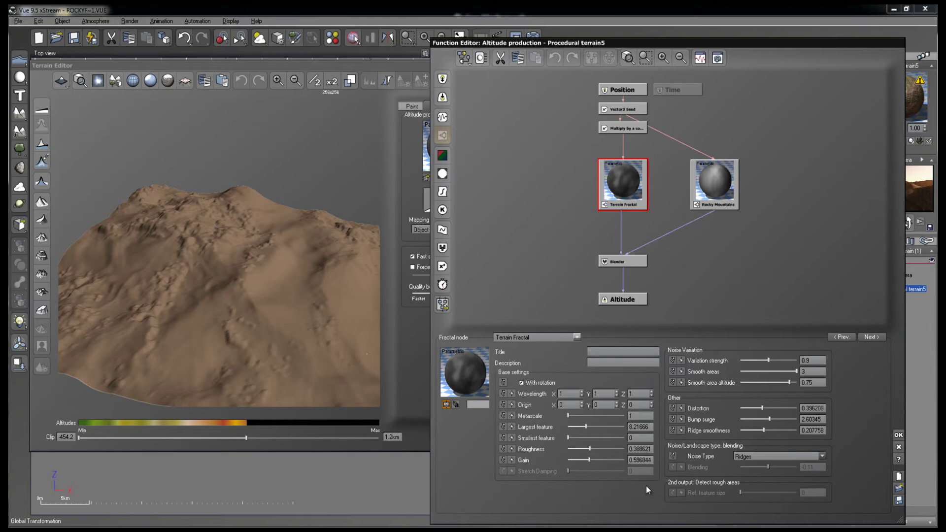
left_click_drag(255, 278, 353, 251)
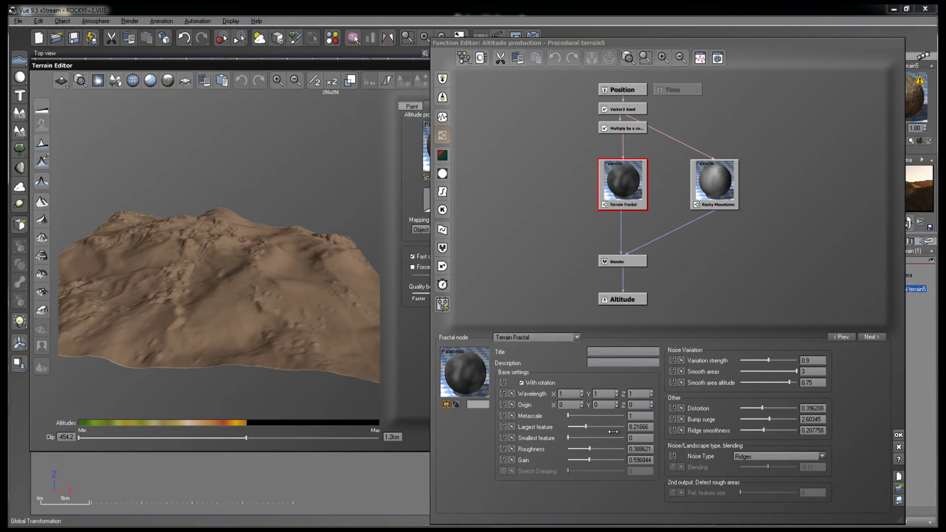
left_click_drag(341, 330, 306, 304)
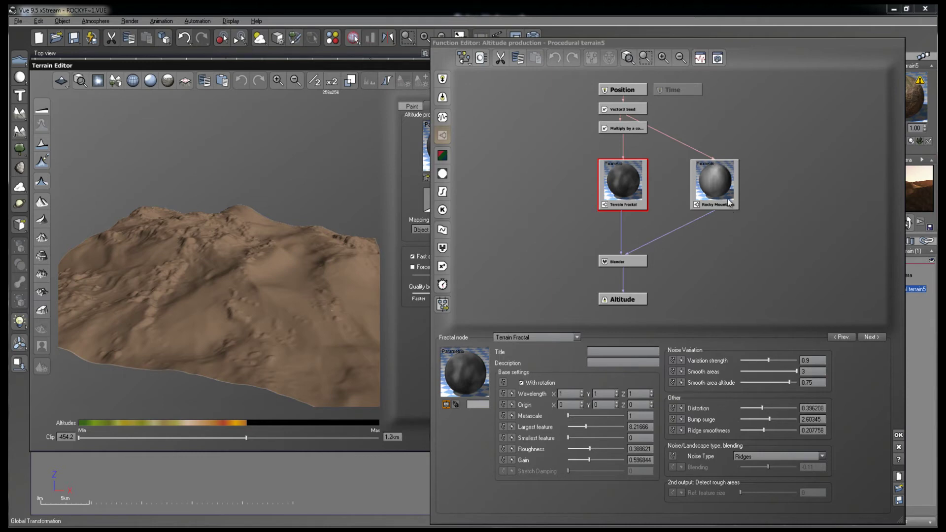
Set the Blender's combination mode to Add, then show the Rocky Mountains parameters again.
left_click(630, 259)
left_click(650, 384)
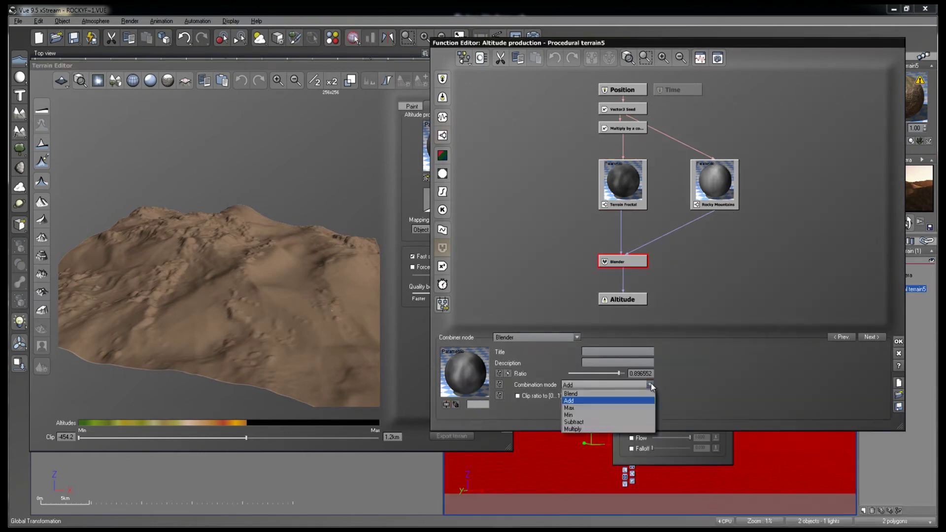
left_click(627, 400)
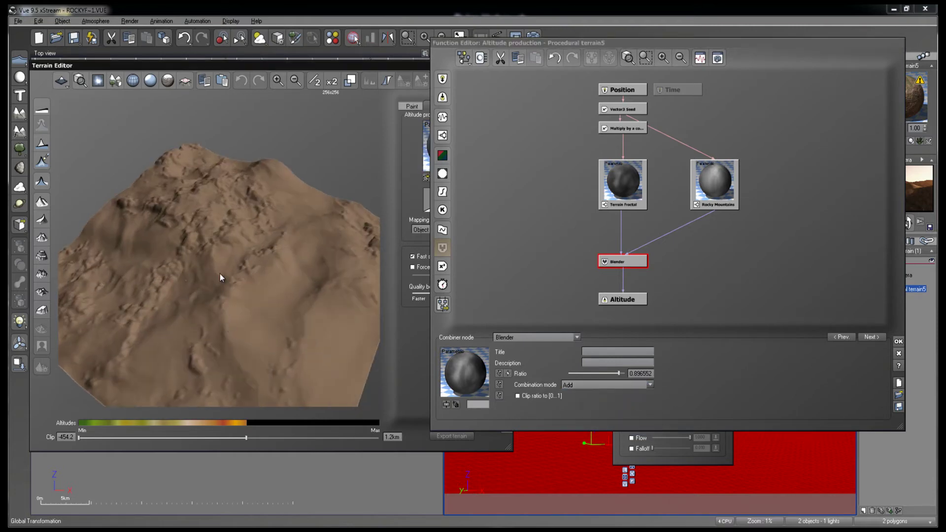
left_click_drag(219, 274, 218, 252)
left_click(703, 184)
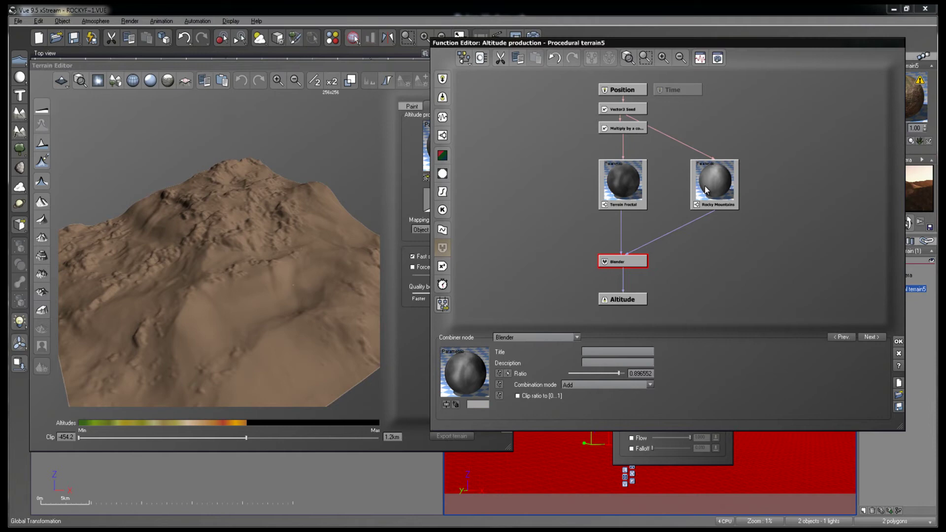
left_click(703, 184)
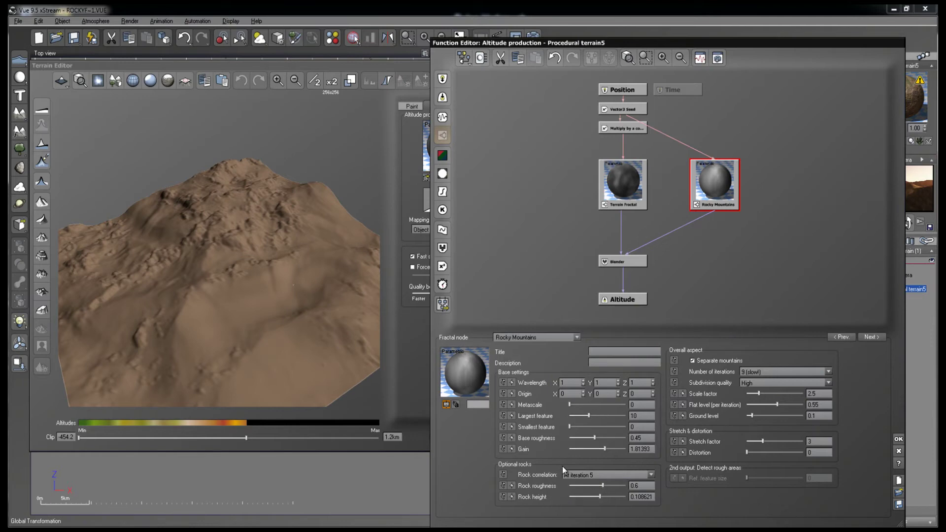
Orbit the preview, then clear the function graph's node selection in empty space.
left_click_drag(345, 386, 320, 295)
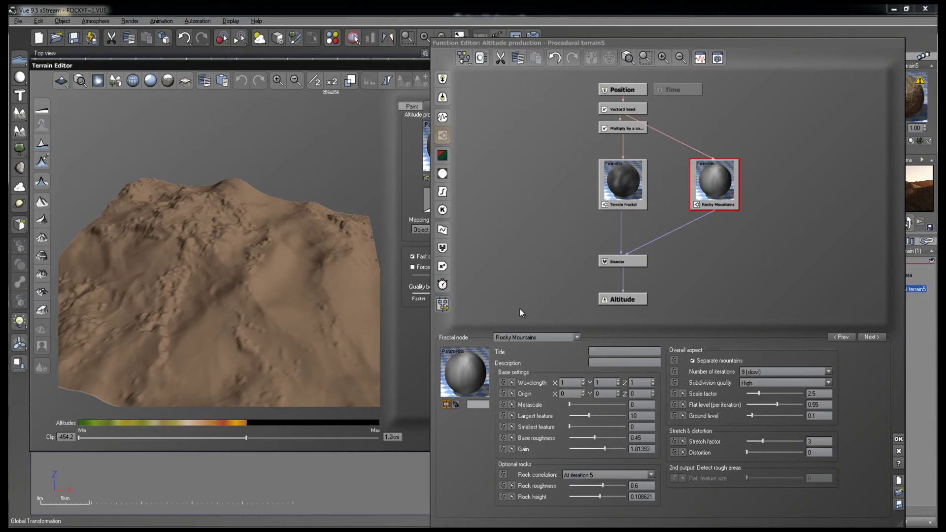
left_click(779, 230)
left_click_drag(779, 231, 773, 213)
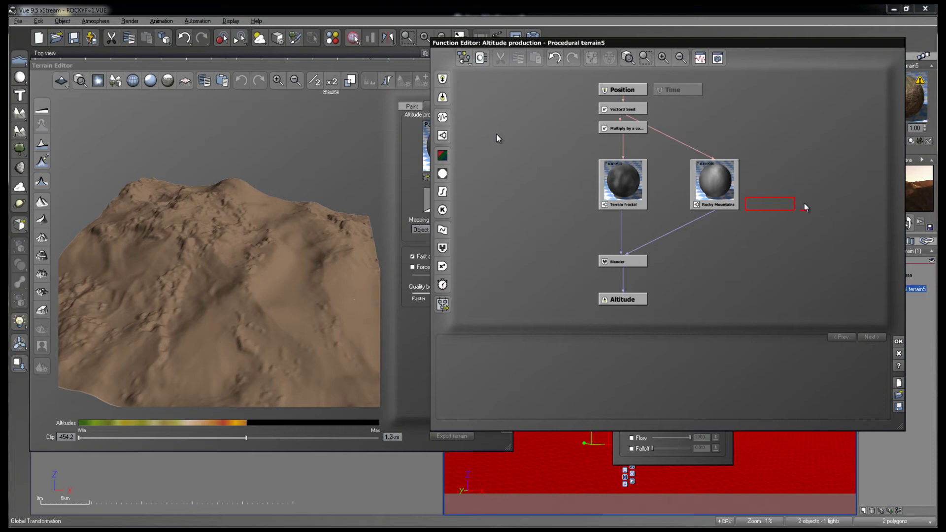
Add a Custom Dependency node linked to the Rocky Mountains Rough areas output.
left_click(442, 97)
left_click(476, 103)
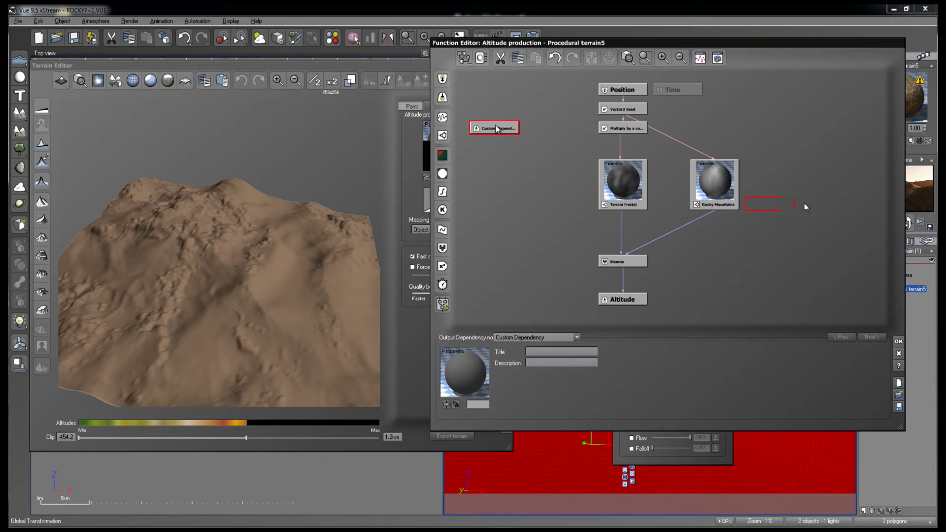
left_click(833, 300)
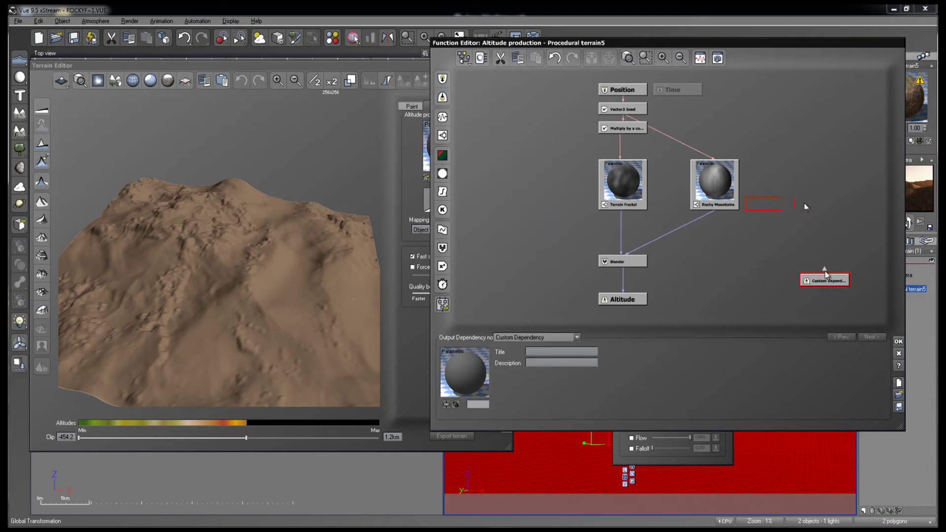
left_click_drag(825, 274, 712, 208)
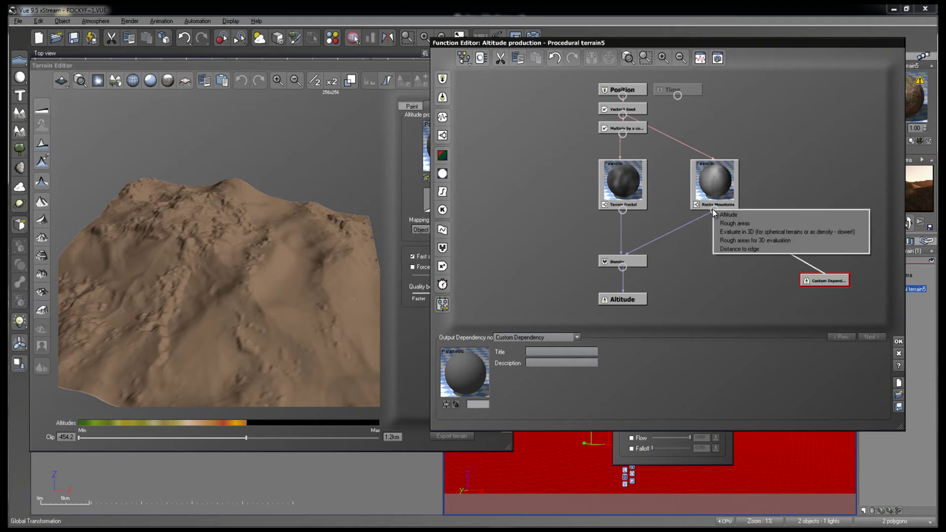
left_click(734, 223)
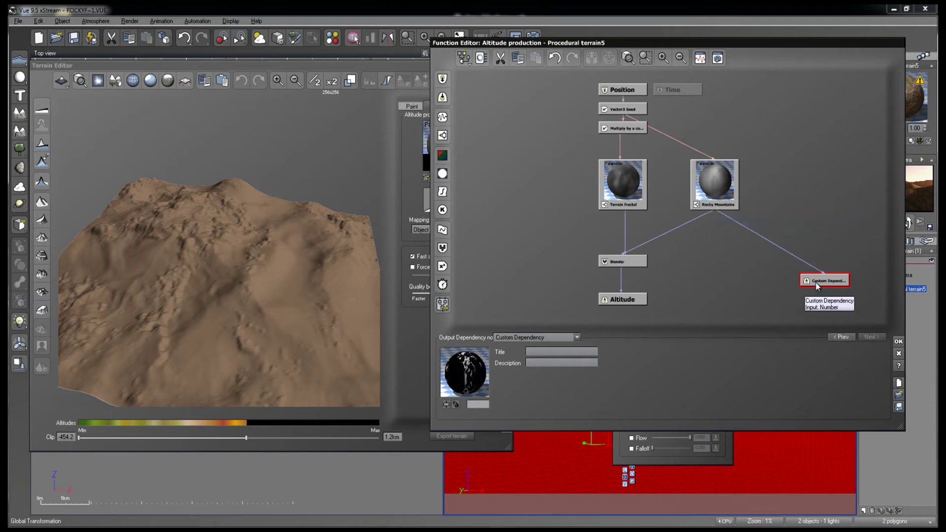
left_click_drag(814, 282, 711, 253)
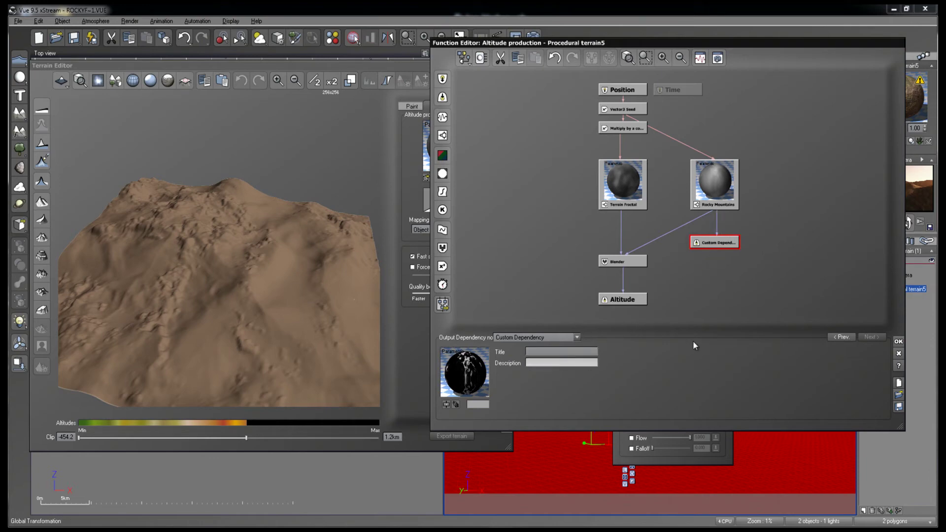
Describe the node as 'Rough Areas', title it 'Rough', and place it below Rocky Mountains.
type("Rough Areas")
key("Tab")
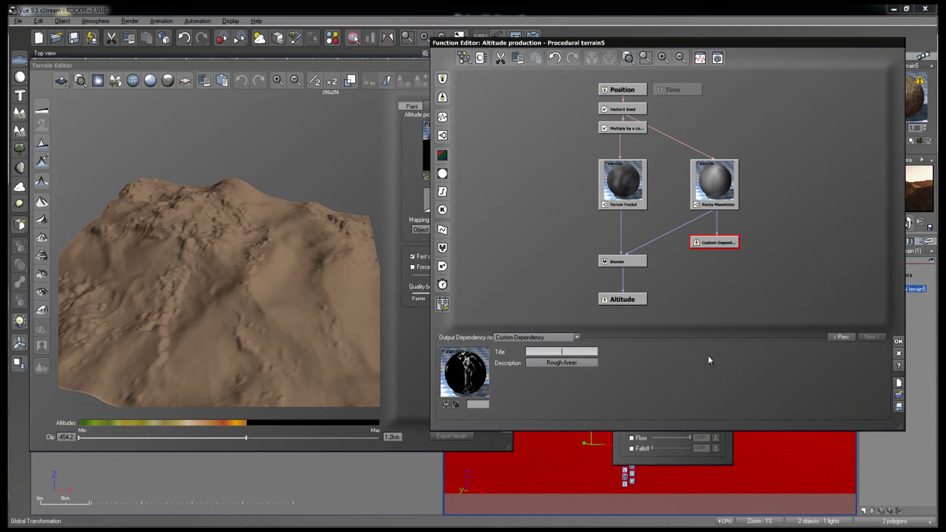
type("Rogh")
key("BackSpace")
key("BackSpace")
type("ugh")
left_click(757, 305)
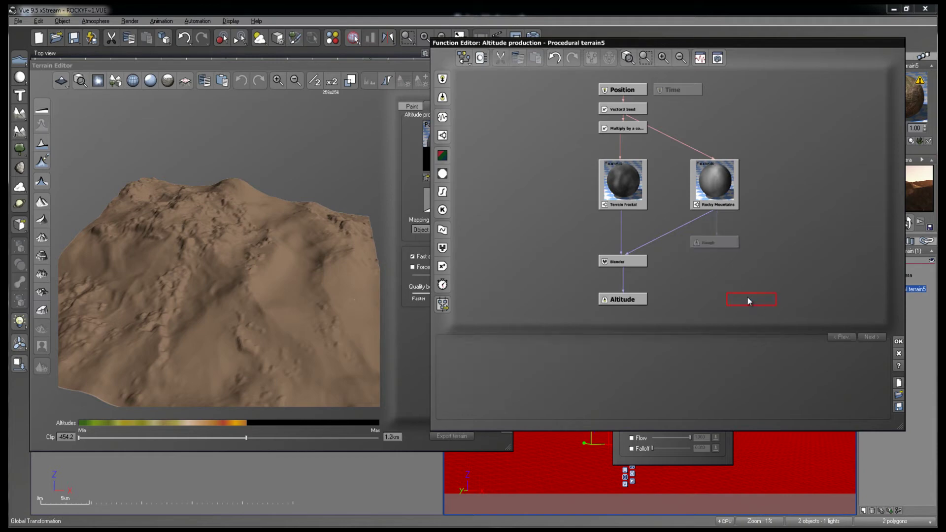
left_click(716, 244)
left_click_drag(716, 245, 789, 225)
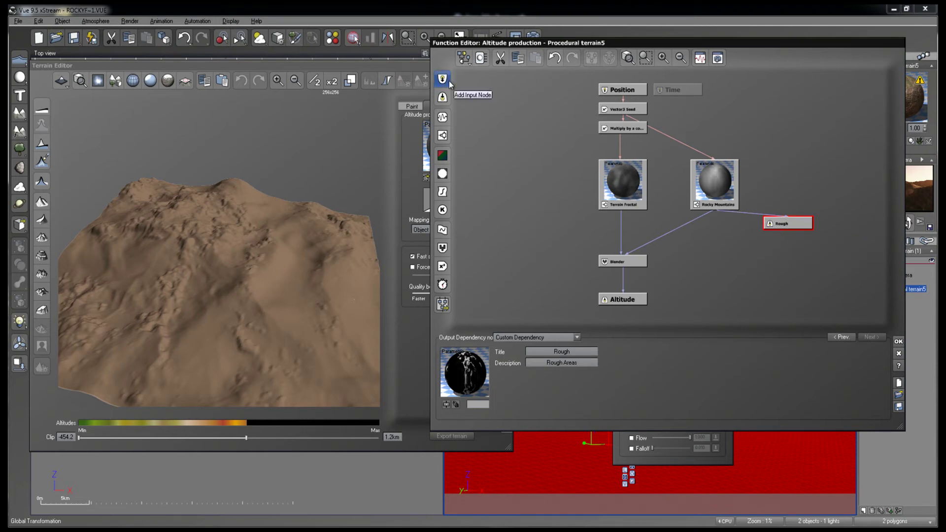
left_click_drag(810, 228, 737, 244)
Insert a Filter node on the Rocky Mountains to Blender link, positioned below Rocky Mountains.
left_click(709, 180)
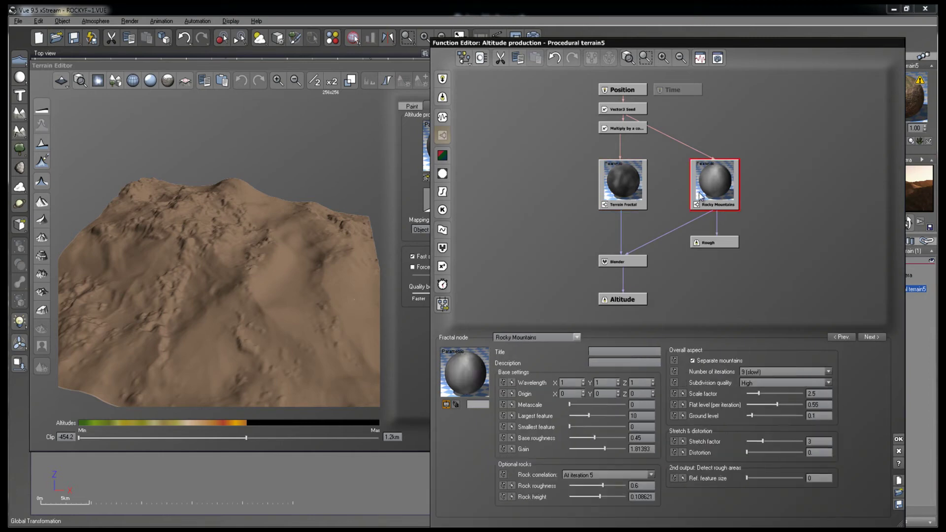
left_click(672, 230)
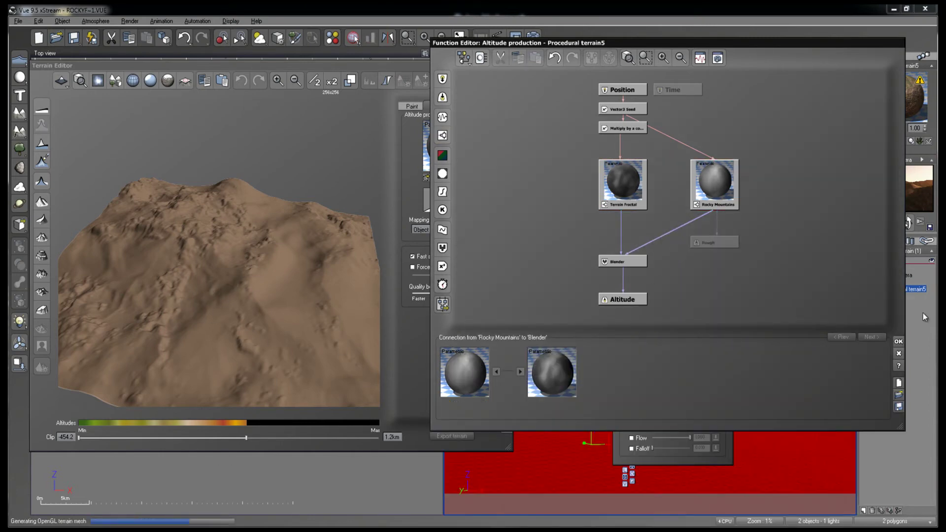
left_click_drag(88, 246, 76, 230)
left_click_drag(196, 292, 142, 281)
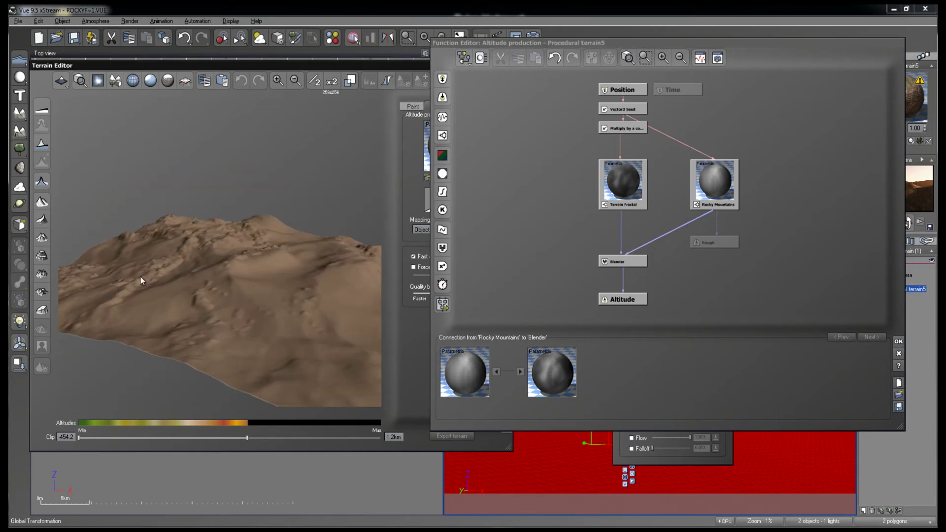
left_click(442, 191)
left_click_drag(651, 238, 790, 215)
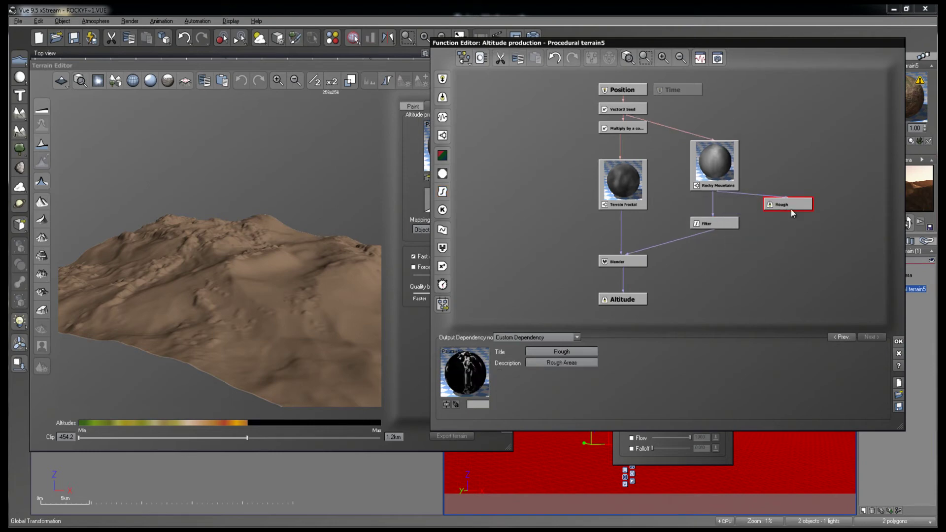
left_click(720, 223)
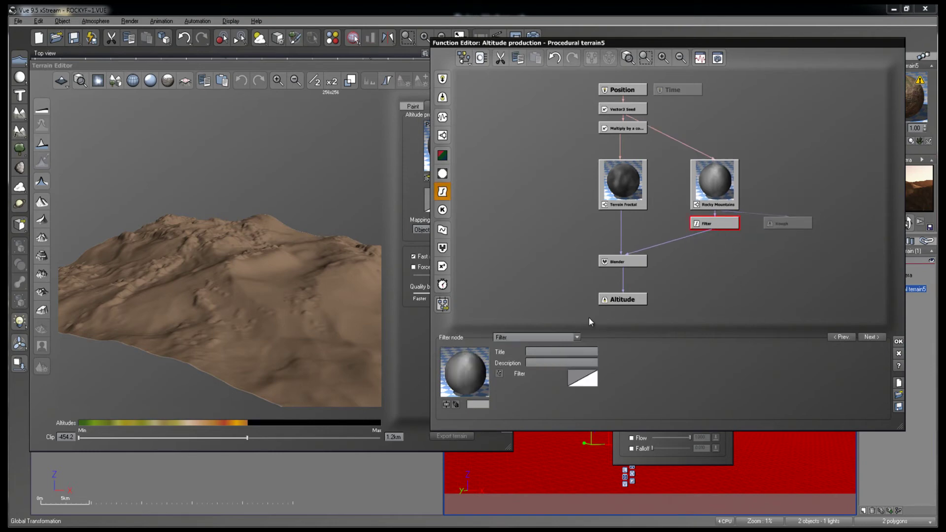
Reshape the filter curve into a smooth S-curve with a raised middle keypoint.
left_click(581, 378)
left_click(591, 382)
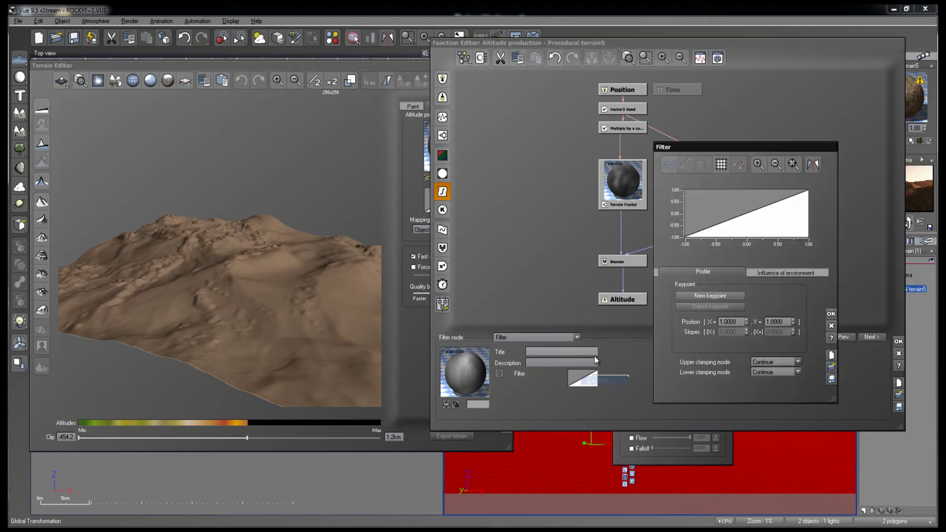
left_click_drag(747, 219, 743, 204)
left_click(669, 165)
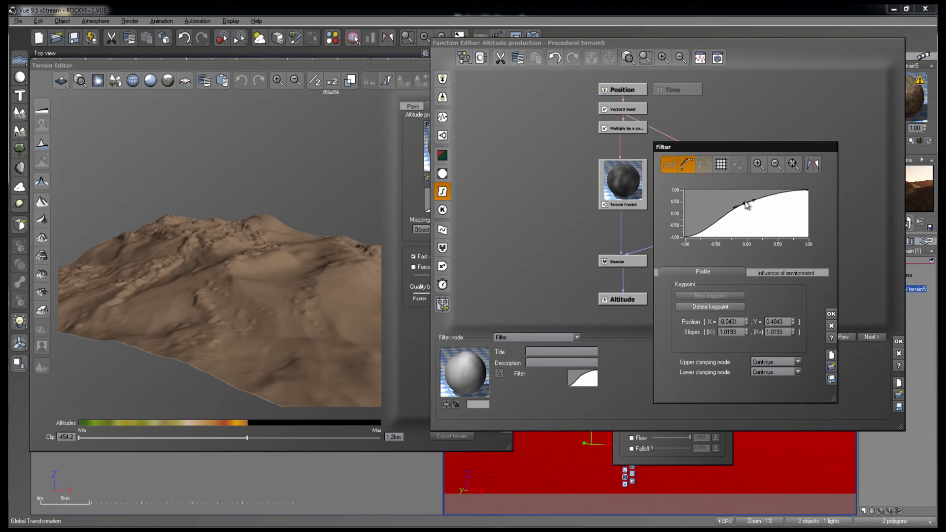
left_click_drag(744, 204, 745, 199)
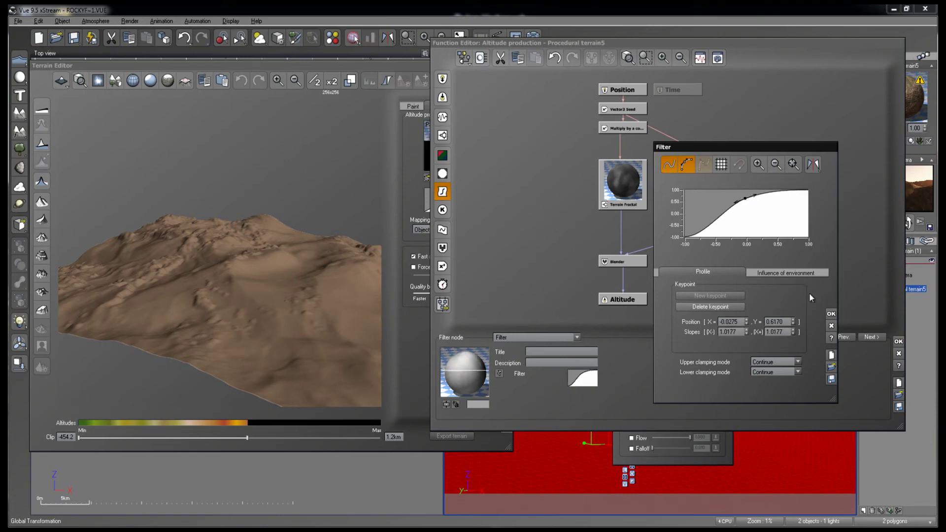
left_click(831, 314)
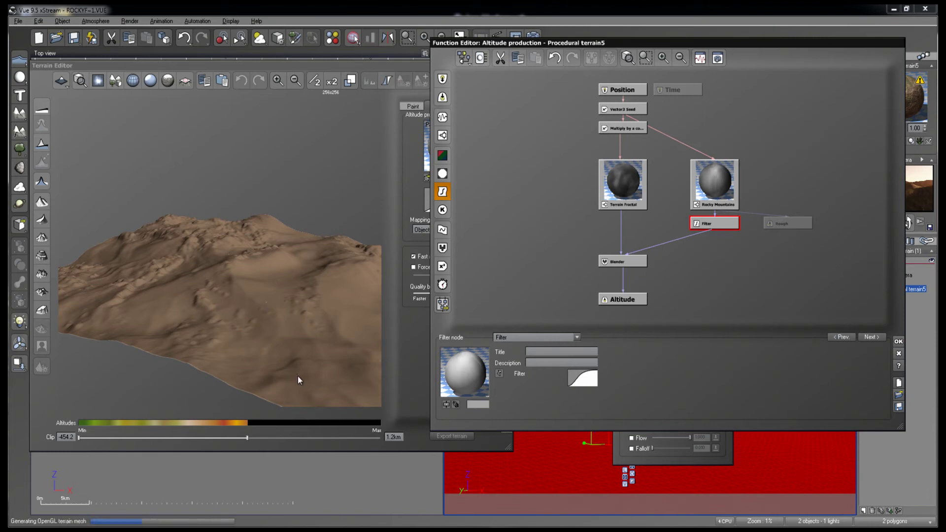
Check the terrain preview, then delete the Filter node between Rocky Mountains and the Blender.
left_click_drag(295, 380, 326, 267)
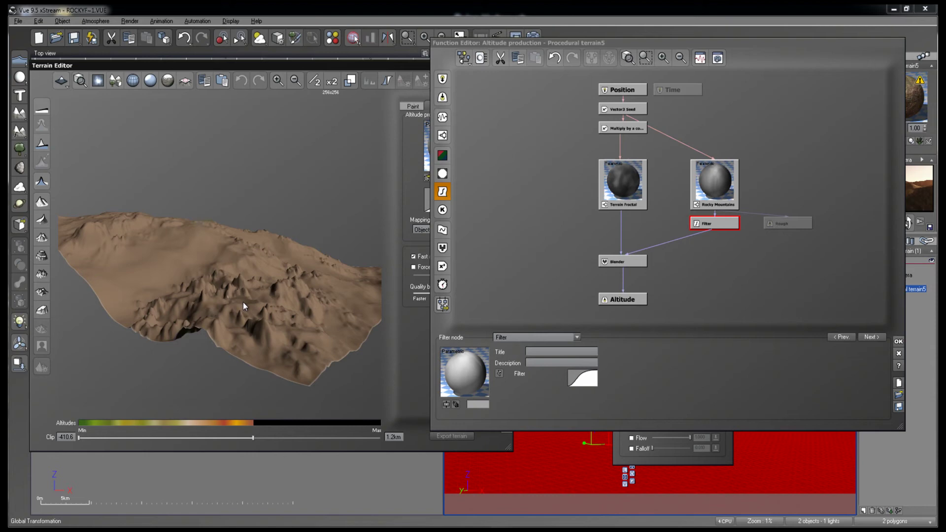
left_click_drag(267, 299, 120, 339)
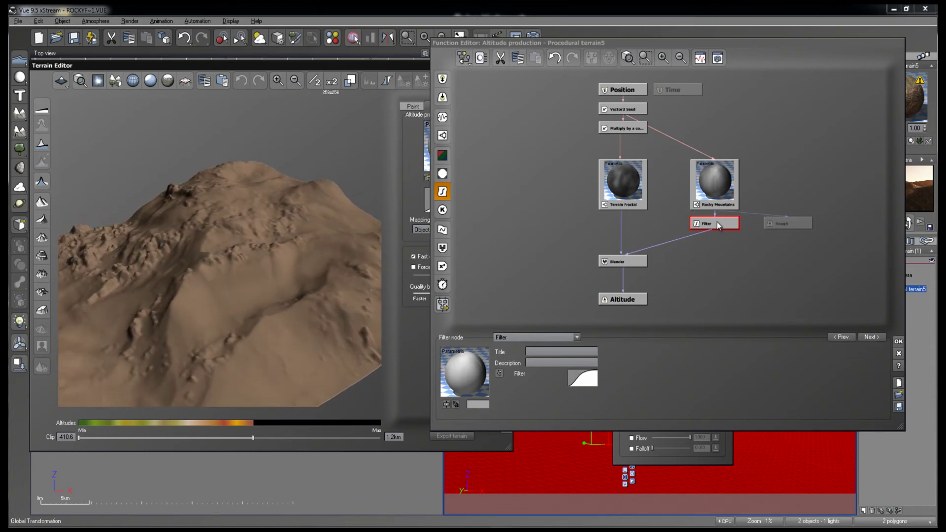
left_click_drag(135, 286, 295, 279)
left_click(659, 371)
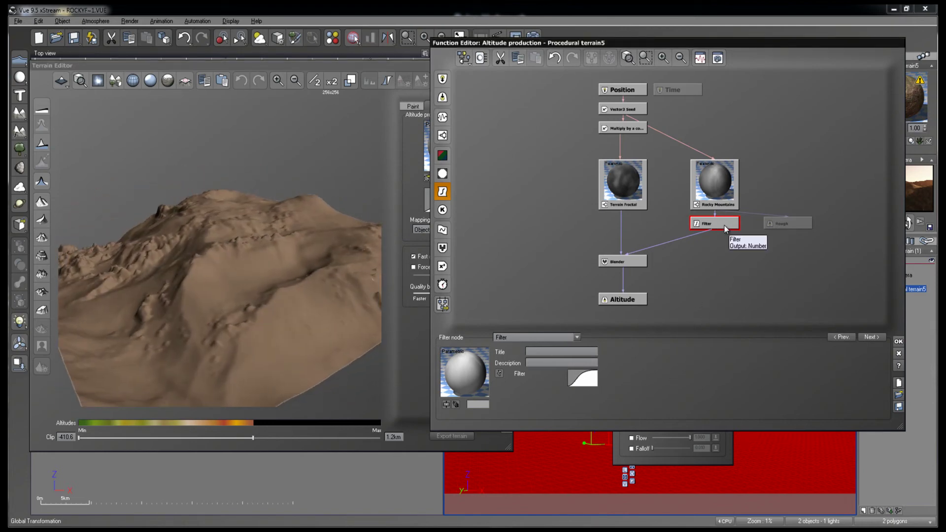
key("Delete")
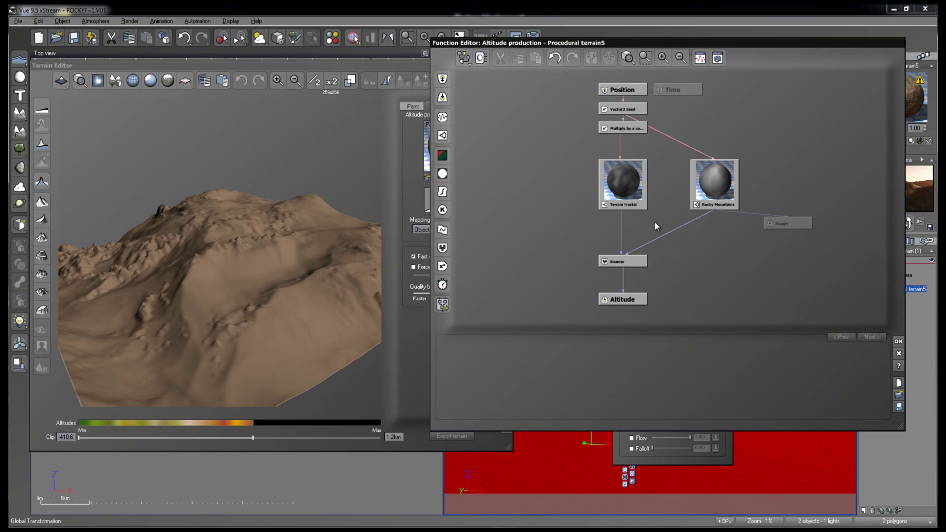
Review the Terrain Fractal node, then accept the Function Editor and Terrain Editor with OK.
left_click(631, 184)
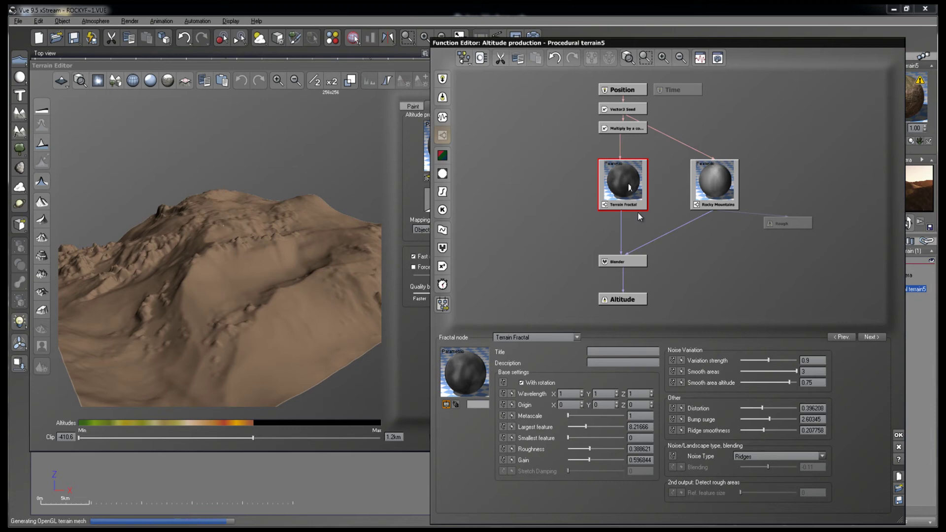
left_click_drag(290, 289, 202, 308)
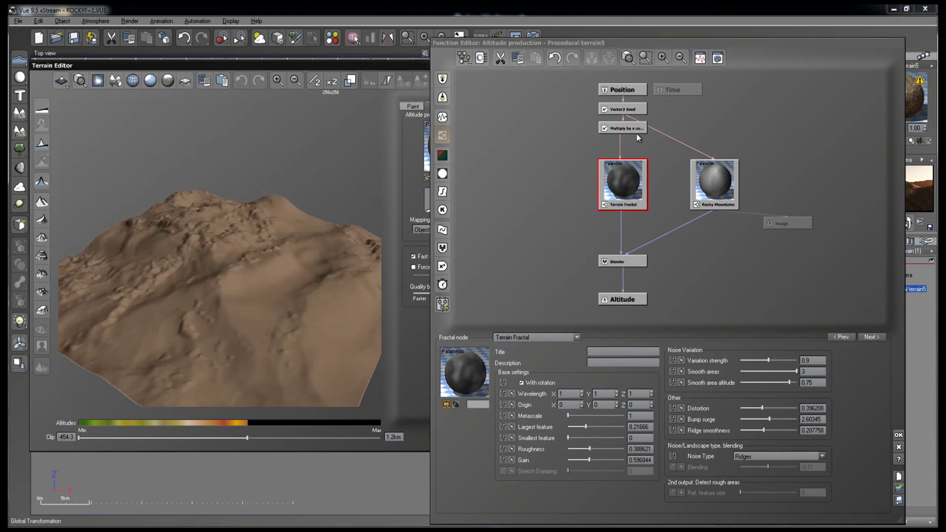
left_click(898, 446)
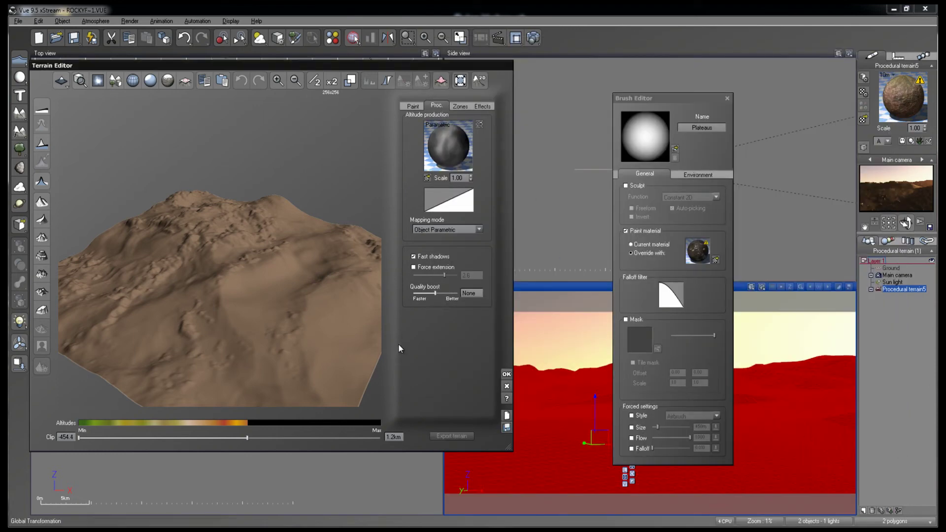
left_click(506, 387)
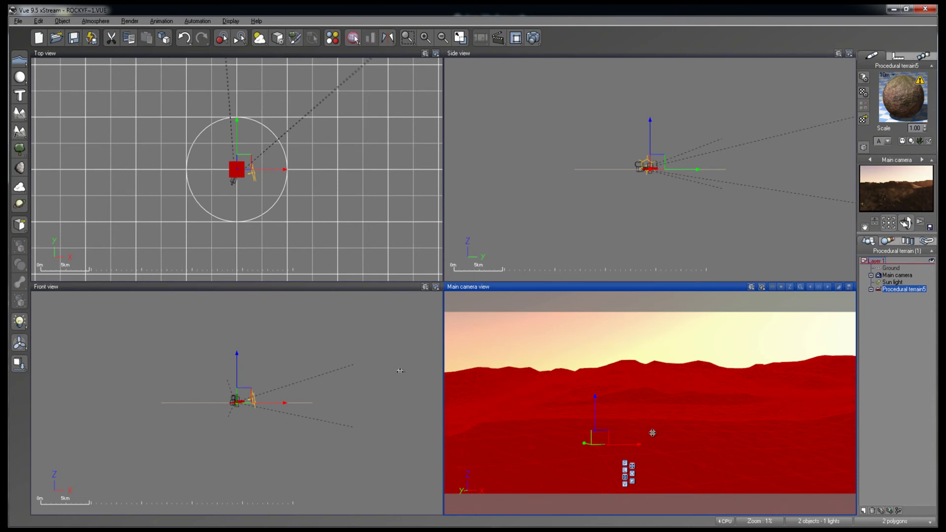
mouse_move(566, 405)
right_mouse_down()
mouse_move(570, 439)
mouse_move(570, 411)
right_mouse_up()
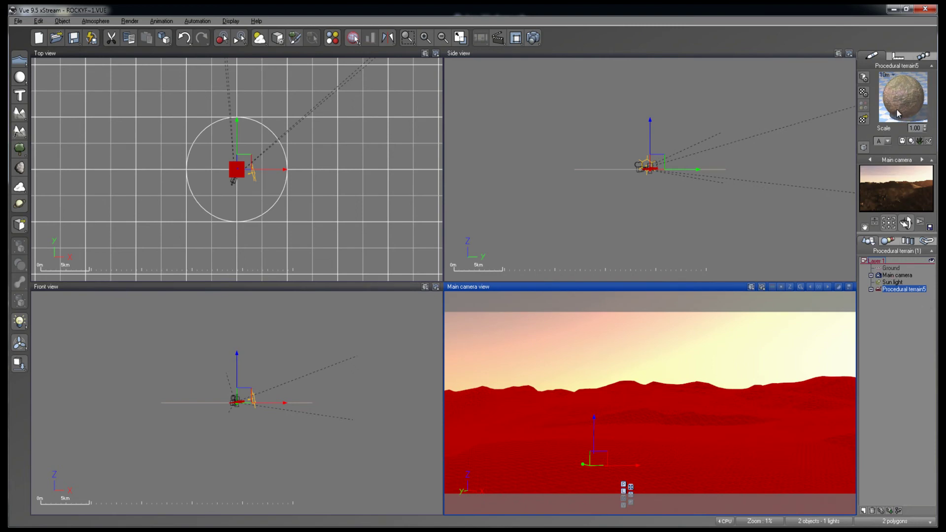
right_click(918, 90)
left_click(916, 91)
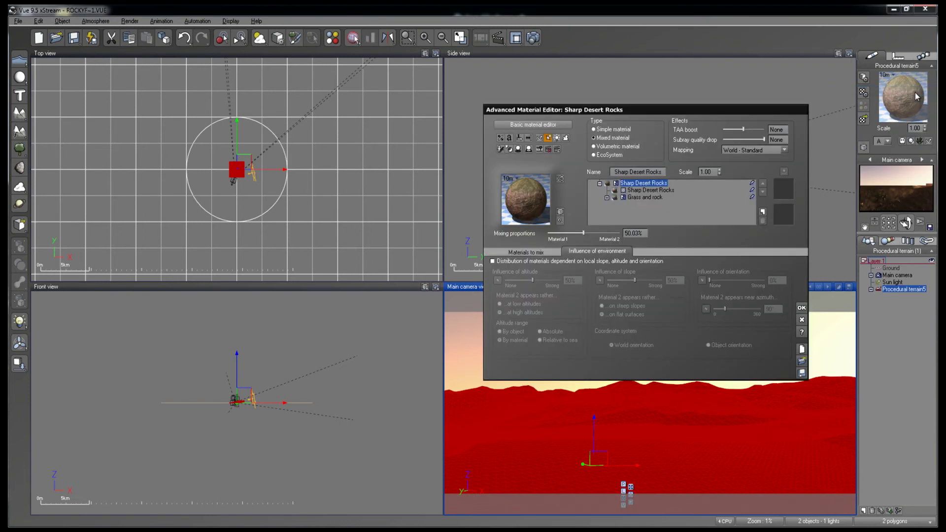
left_click(661, 192)
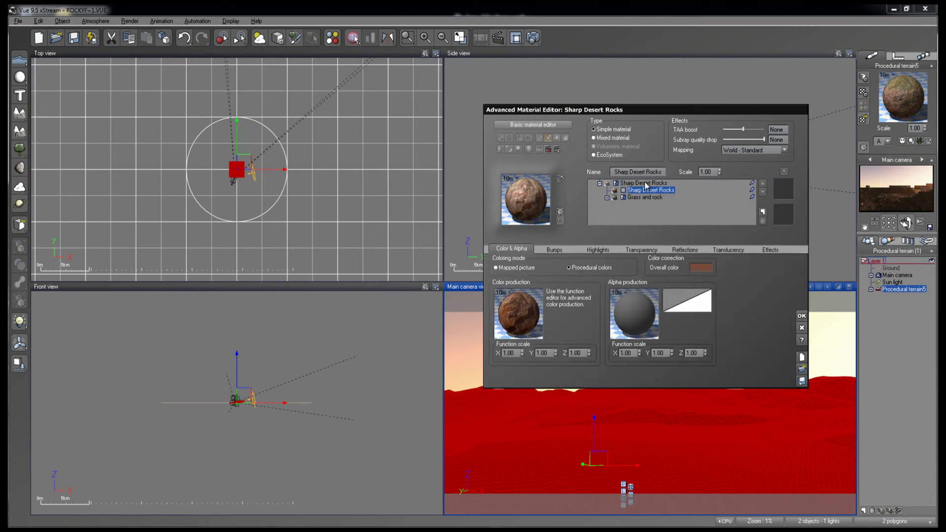
left_click(643, 198)
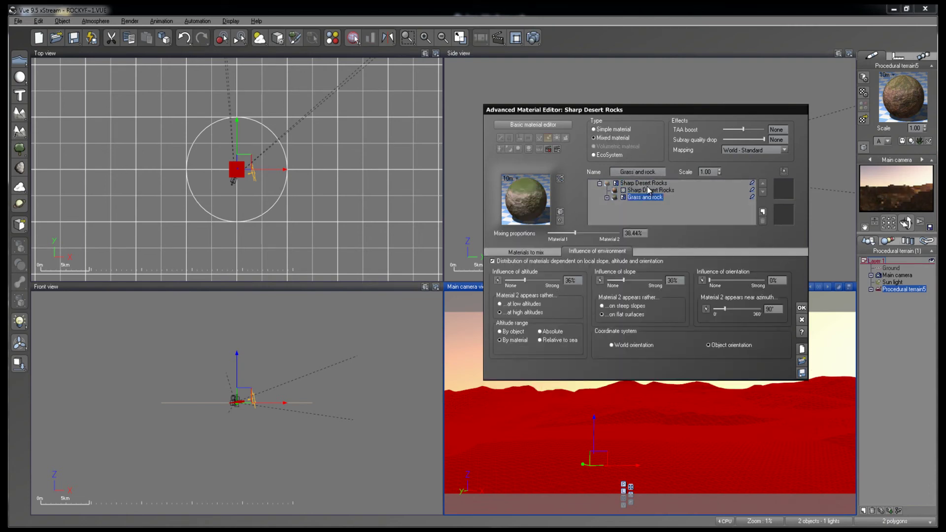
left_click(647, 183)
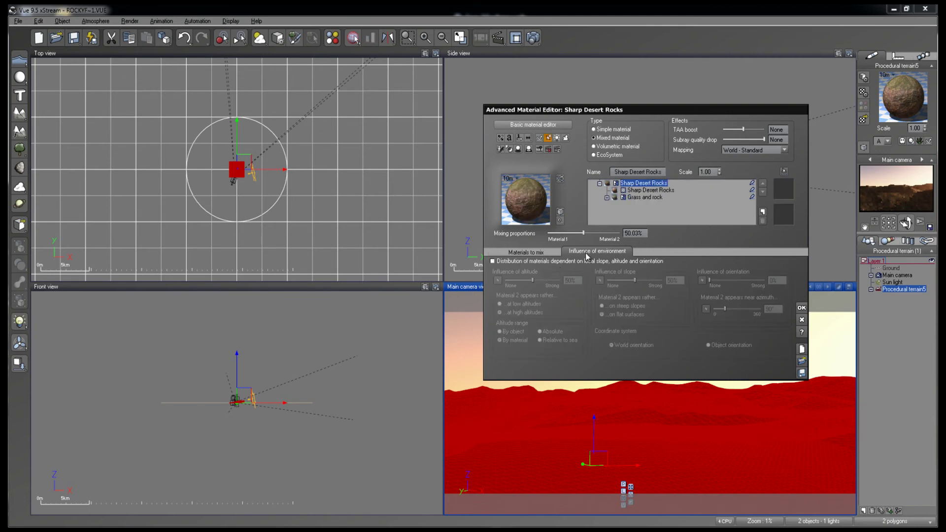
left_click(530, 254)
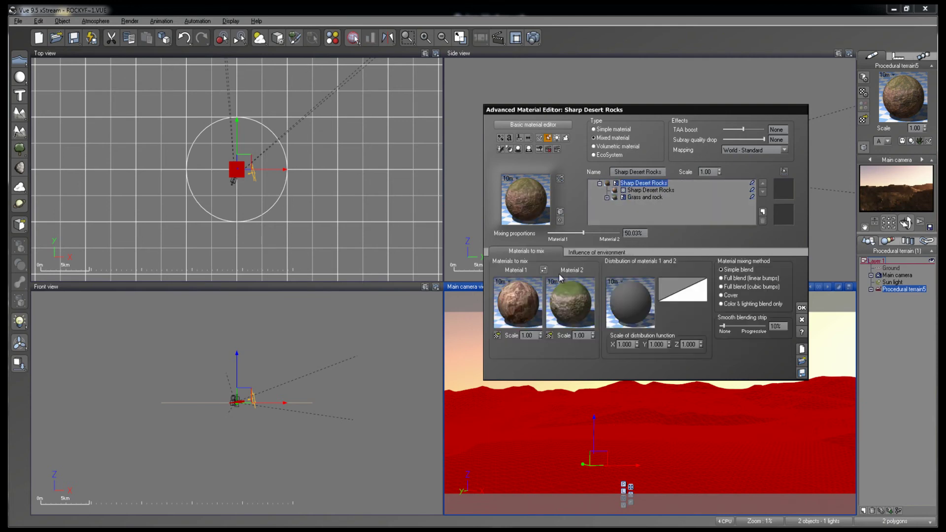
left_click(594, 253)
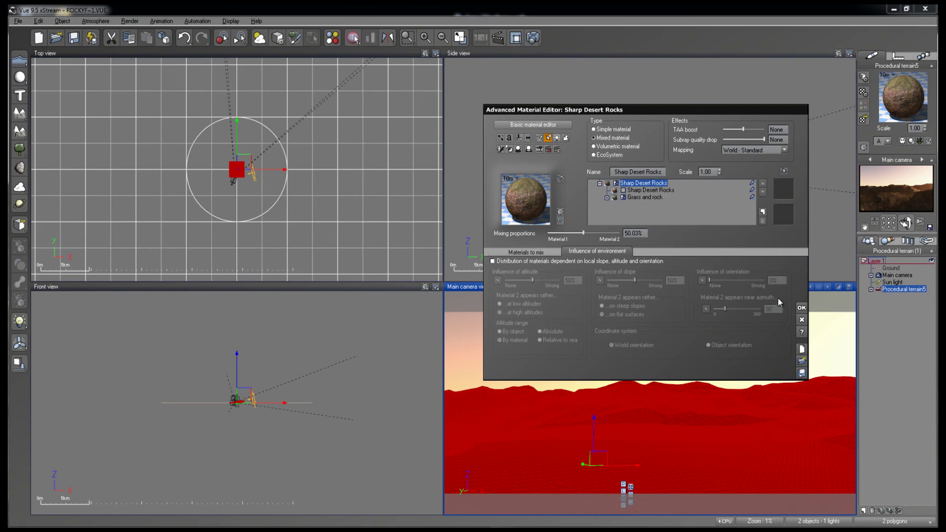
right_click(891, 221)
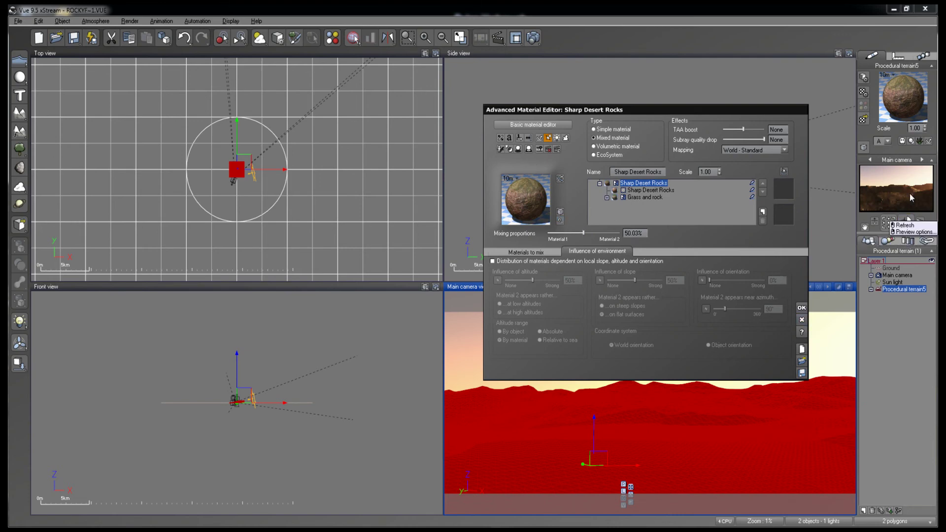
left_click(885, 201)
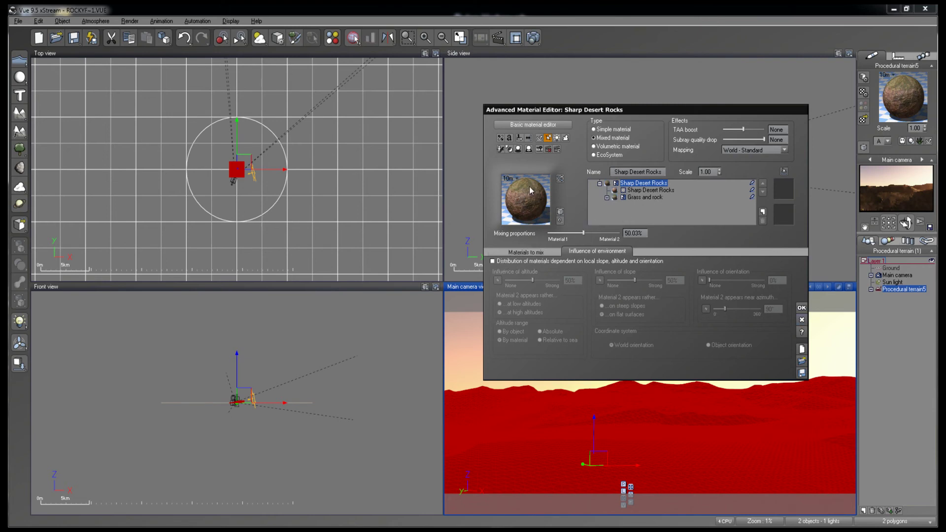
left_click(801, 308)
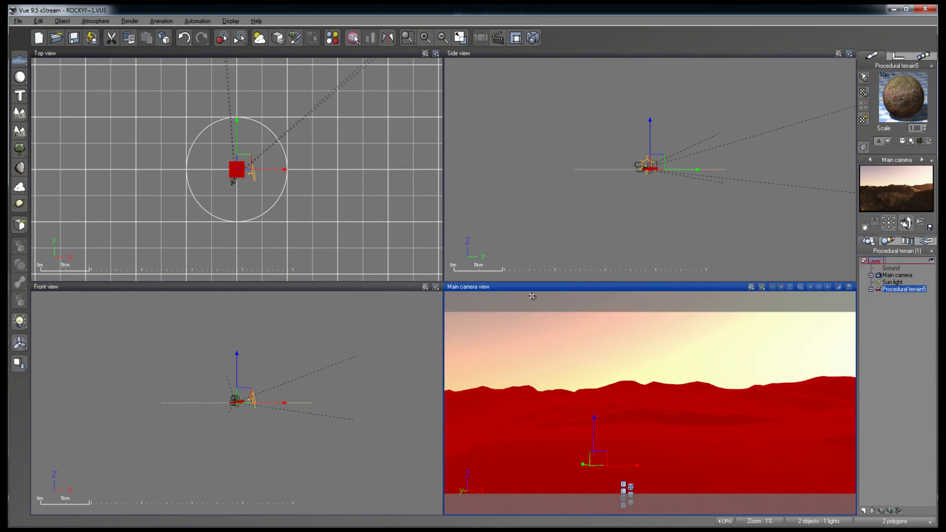
key("alt+Tab")
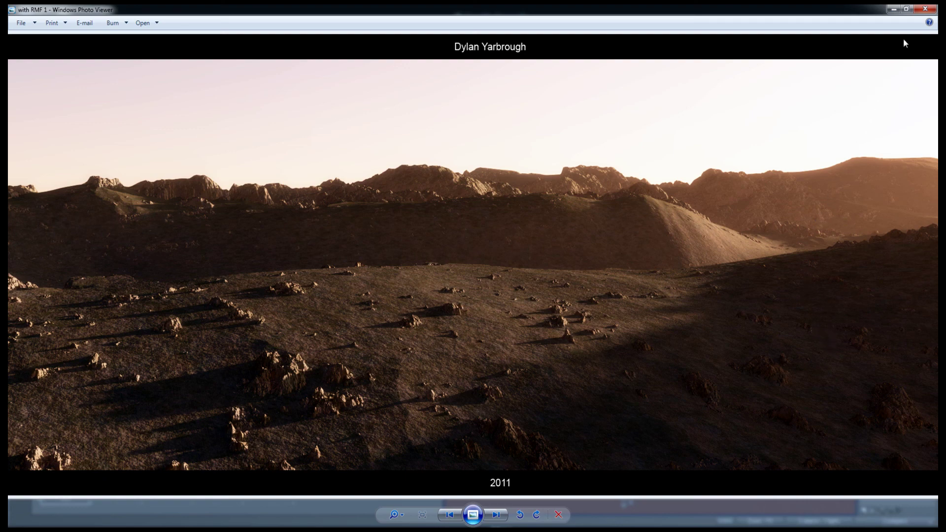
Close the Photo Viewer render and click empty World Browser space to deselect the terrain.
left_click(924, 9)
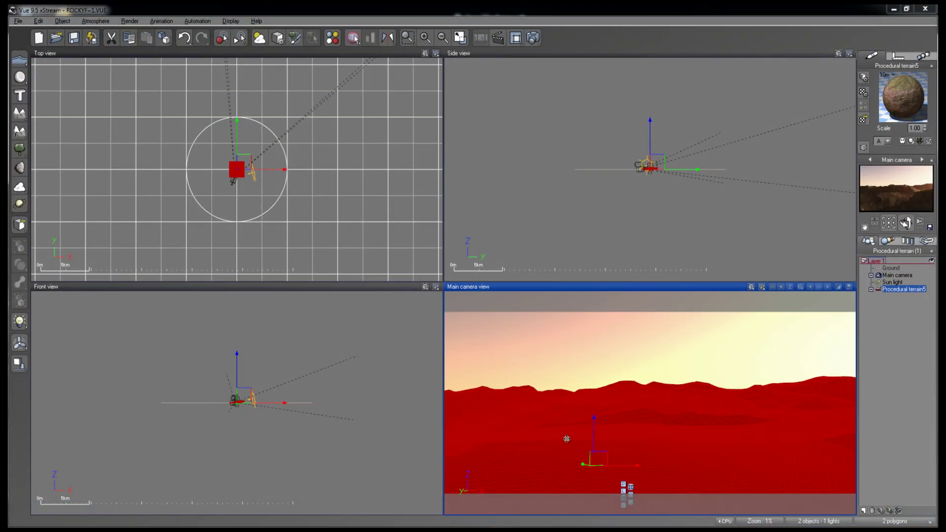
left_click(926, 353)
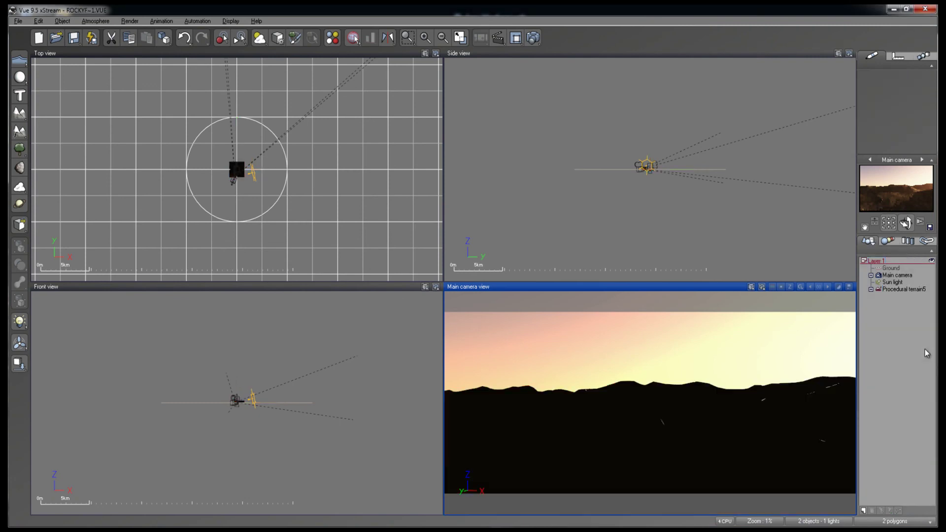
right_click(456, 243)
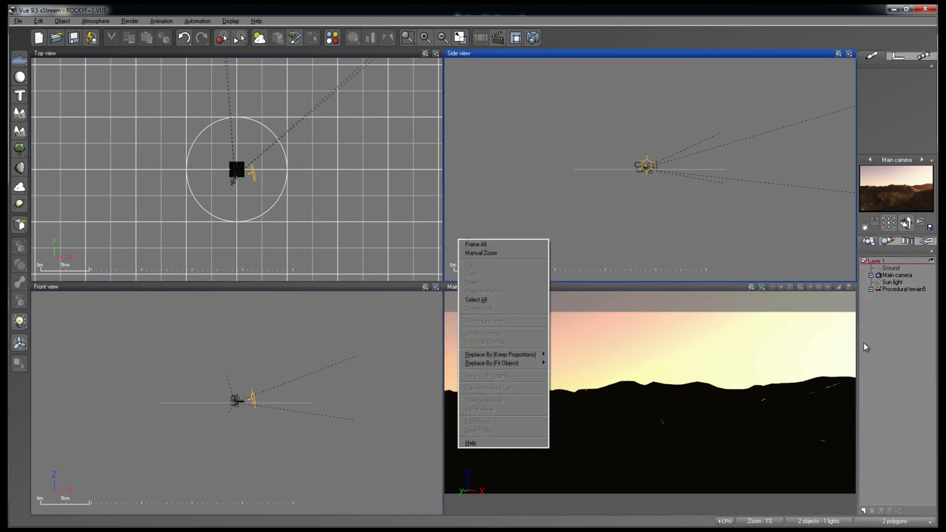
left_click(934, 359)
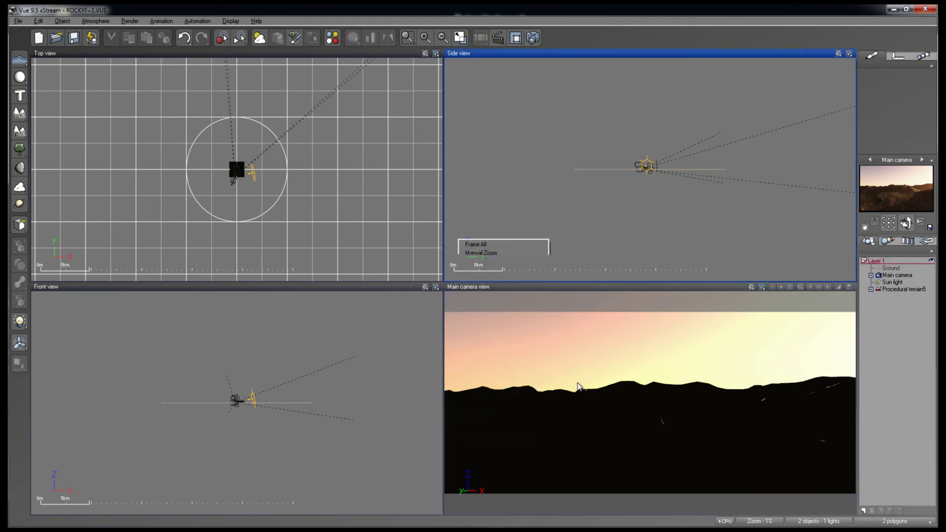